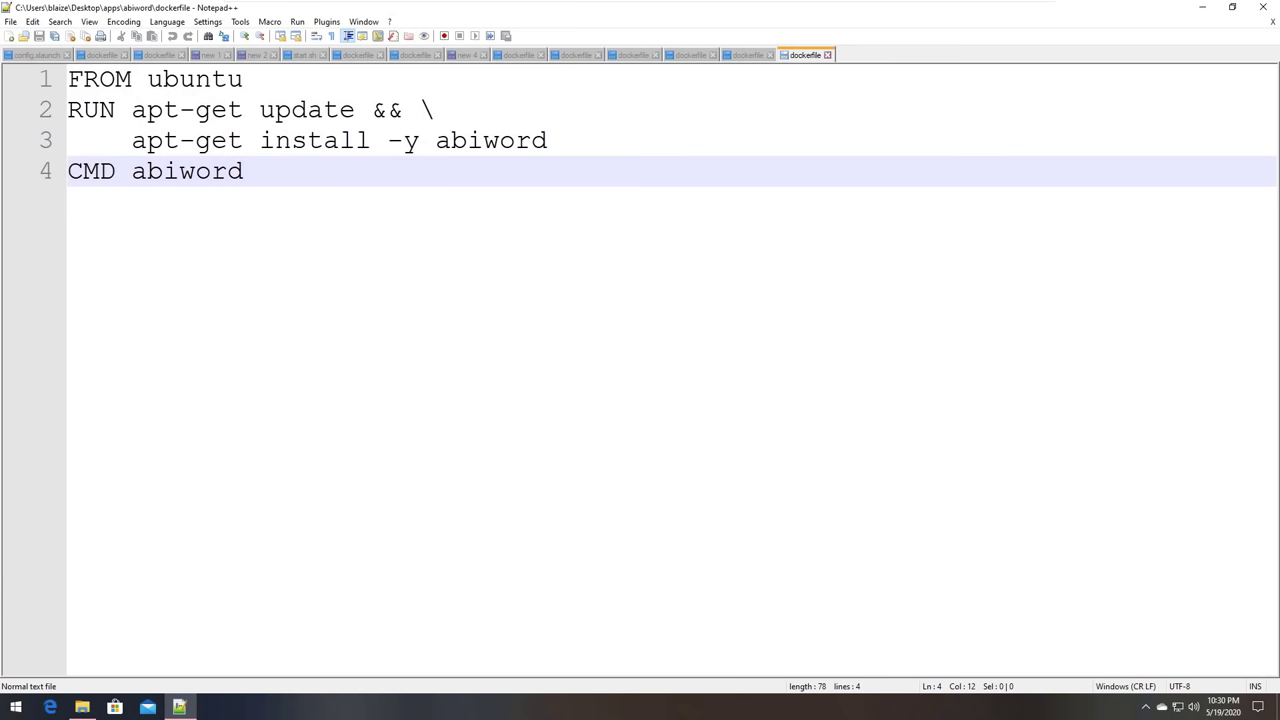
# Review the dockerfile's base image line, abiword install lines and startup command, highlighting each part and the whole file.
pyautogui.press('Up')
pyautogui.press('Up')
pyautogui.press('Up')
pyautogui.hotkey('shift', 'Home')
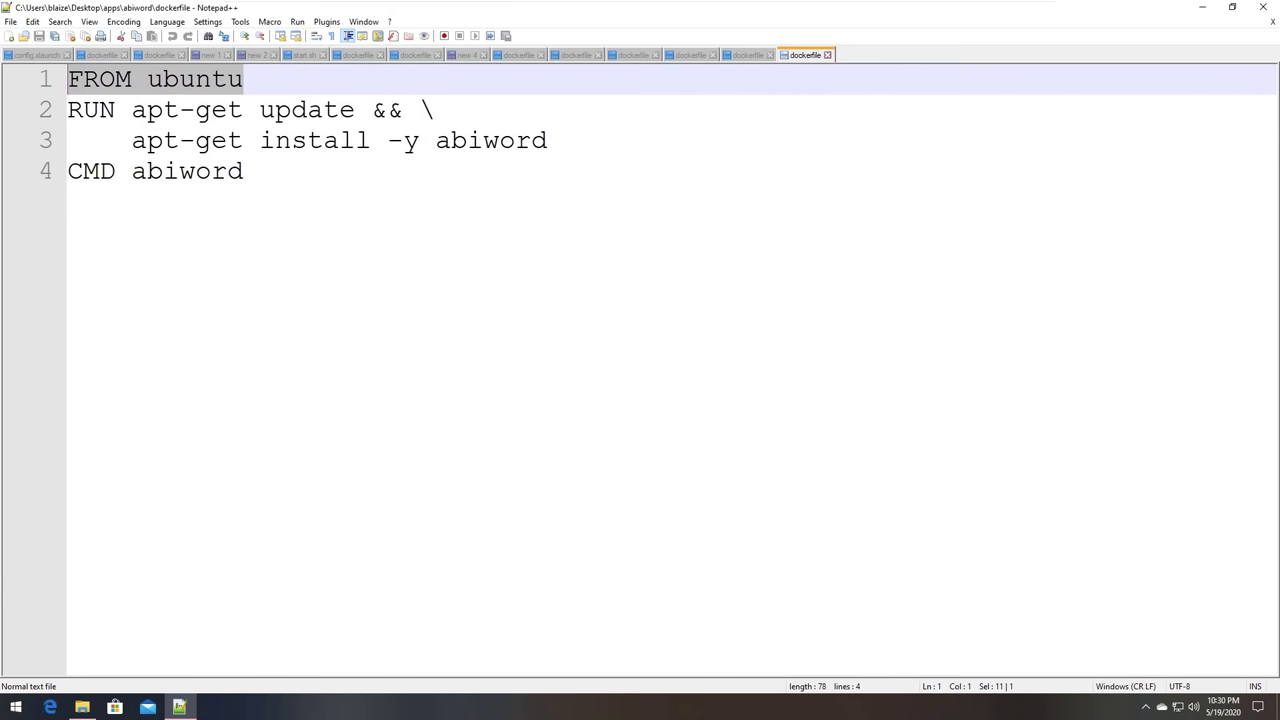
pyautogui.press('Down')
pyautogui.press('Down')
pyautogui.press('End')
pyautogui.hotkey('shift', 'Home')
pyautogui.hotkey('shift', 'Up')
pyautogui.hotkey('shift', 'Home')
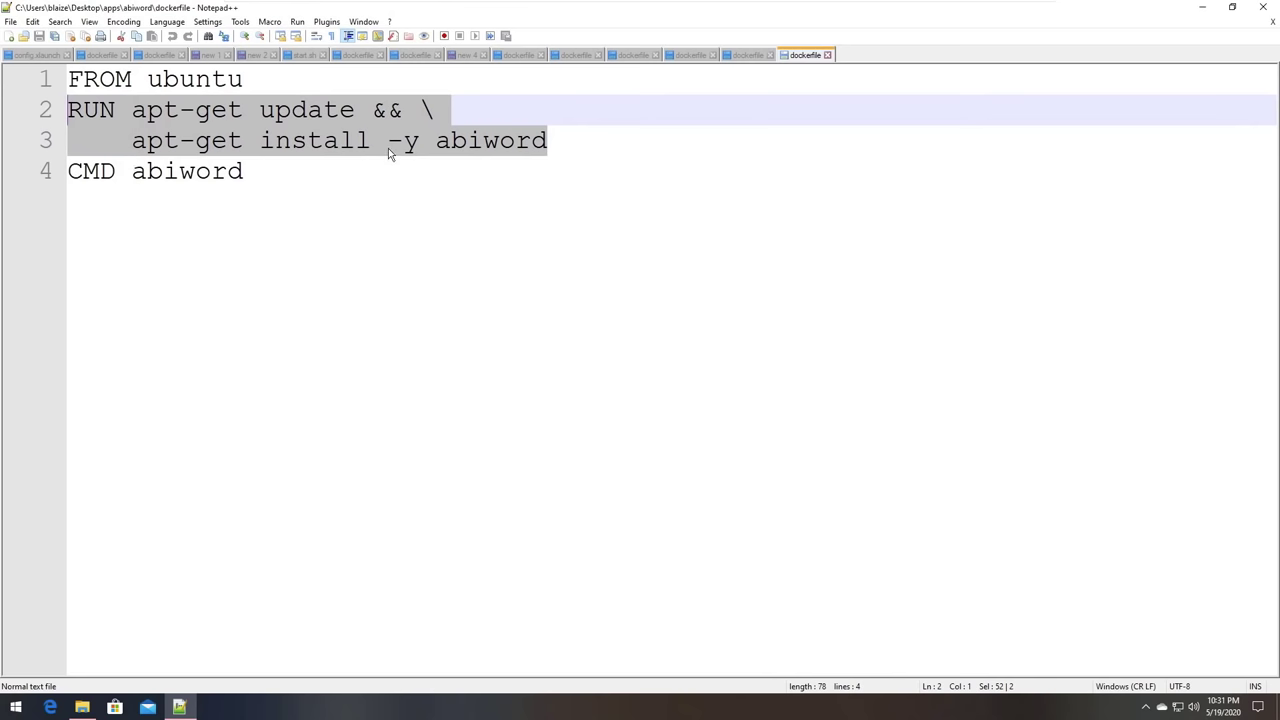
pyautogui.doubleClick(508, 141)
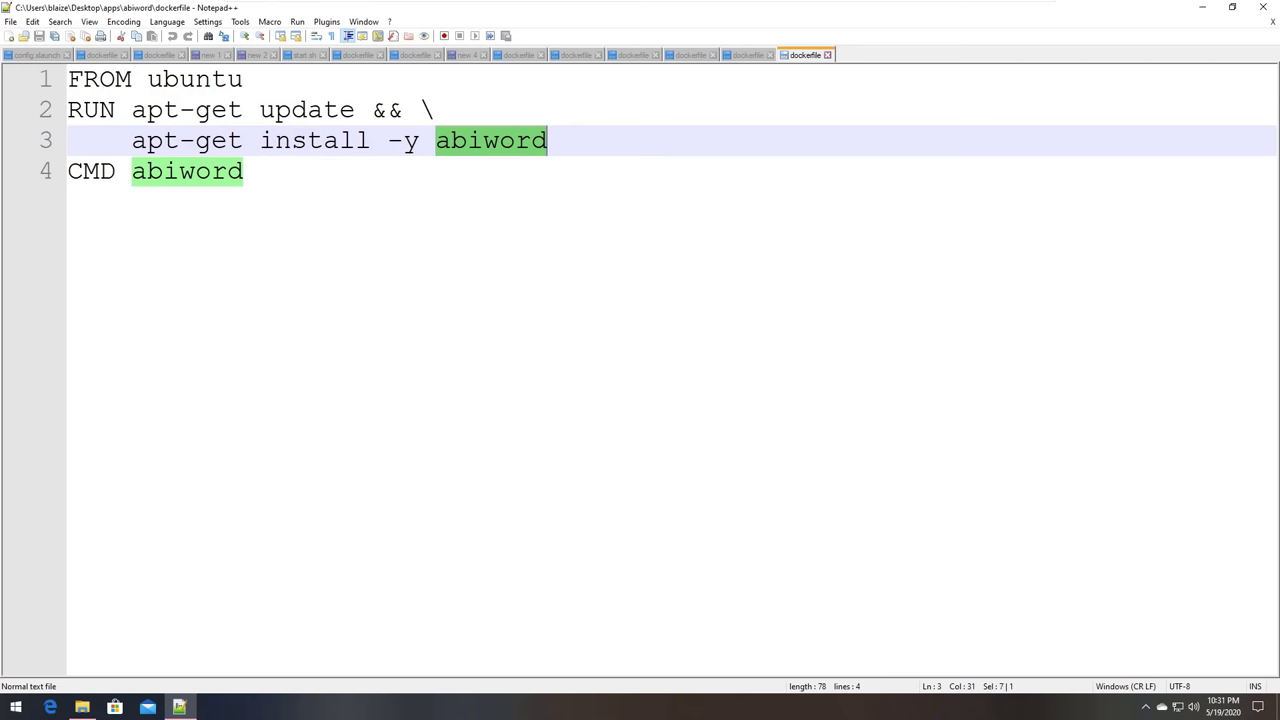
pyautogui.click(244, 171)
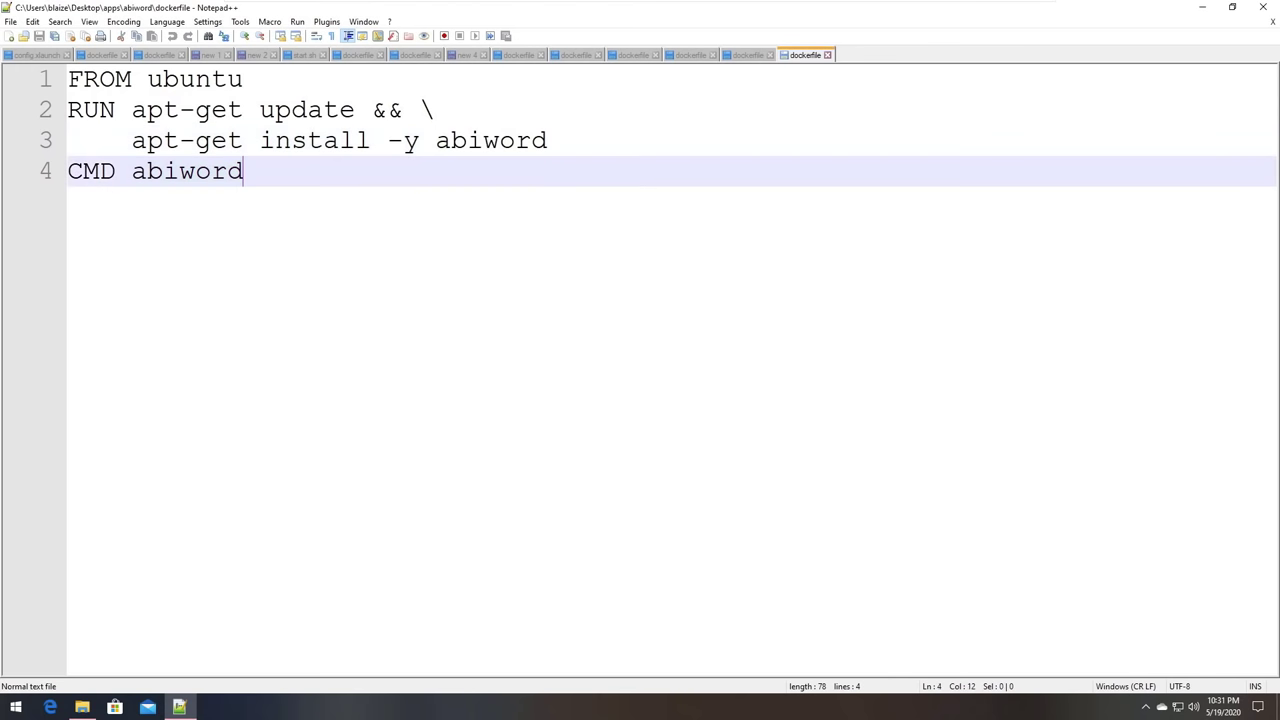
pyautogui.moveTo(244, 171); pyautogui.dragTo(58, 86)
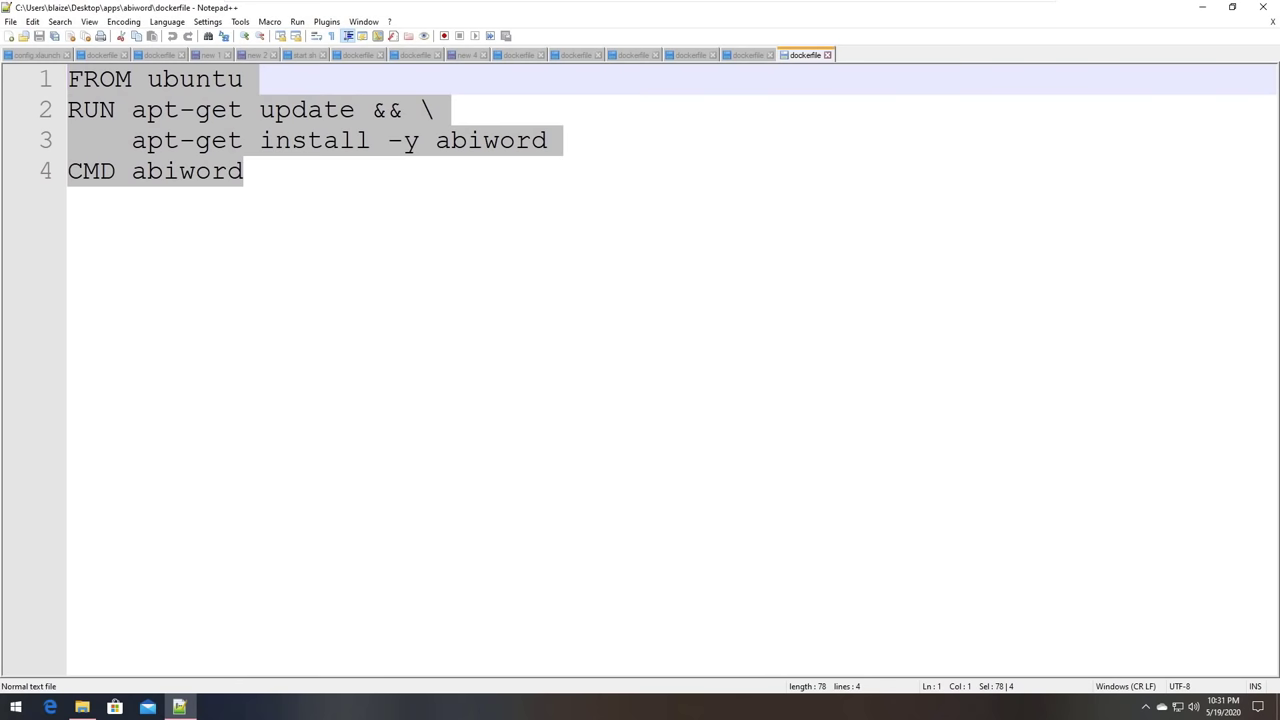
pyautogui.click(244, 171)
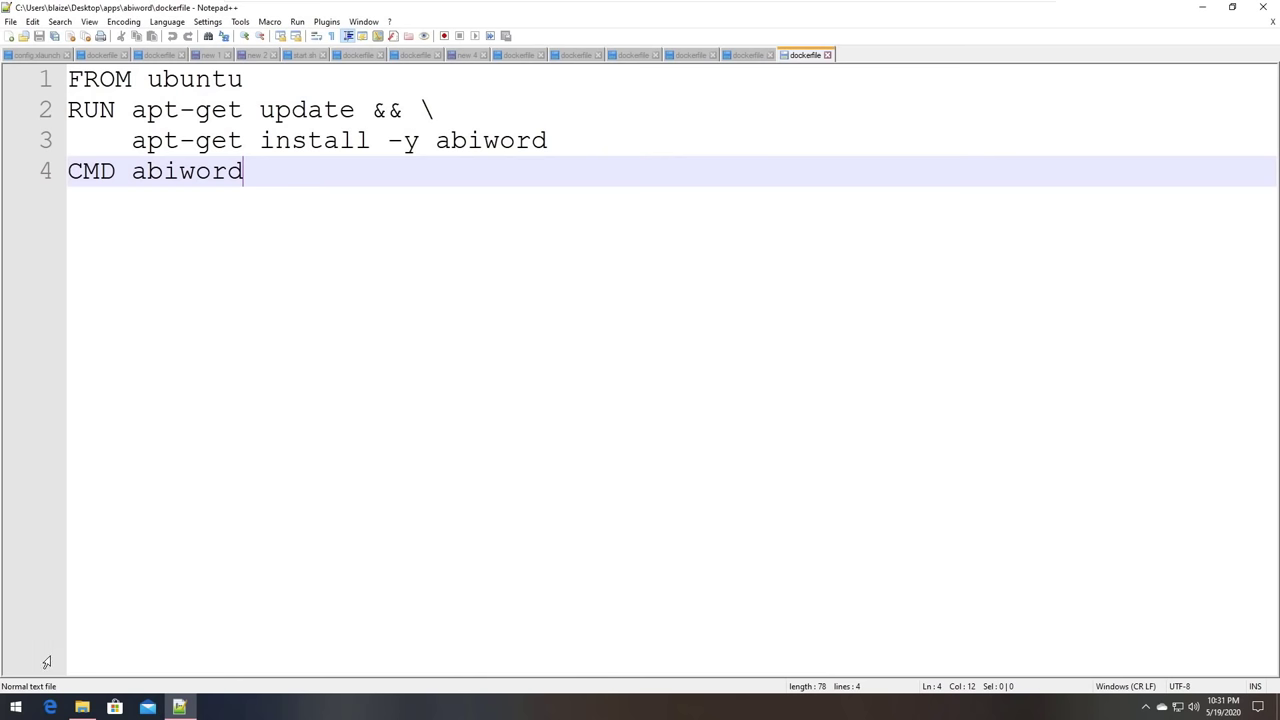
# Launch XLaunch from the VcXsrv program group.
pyautogui.click(15, 707)
pyautogui.scroll(-10, 96, 431)
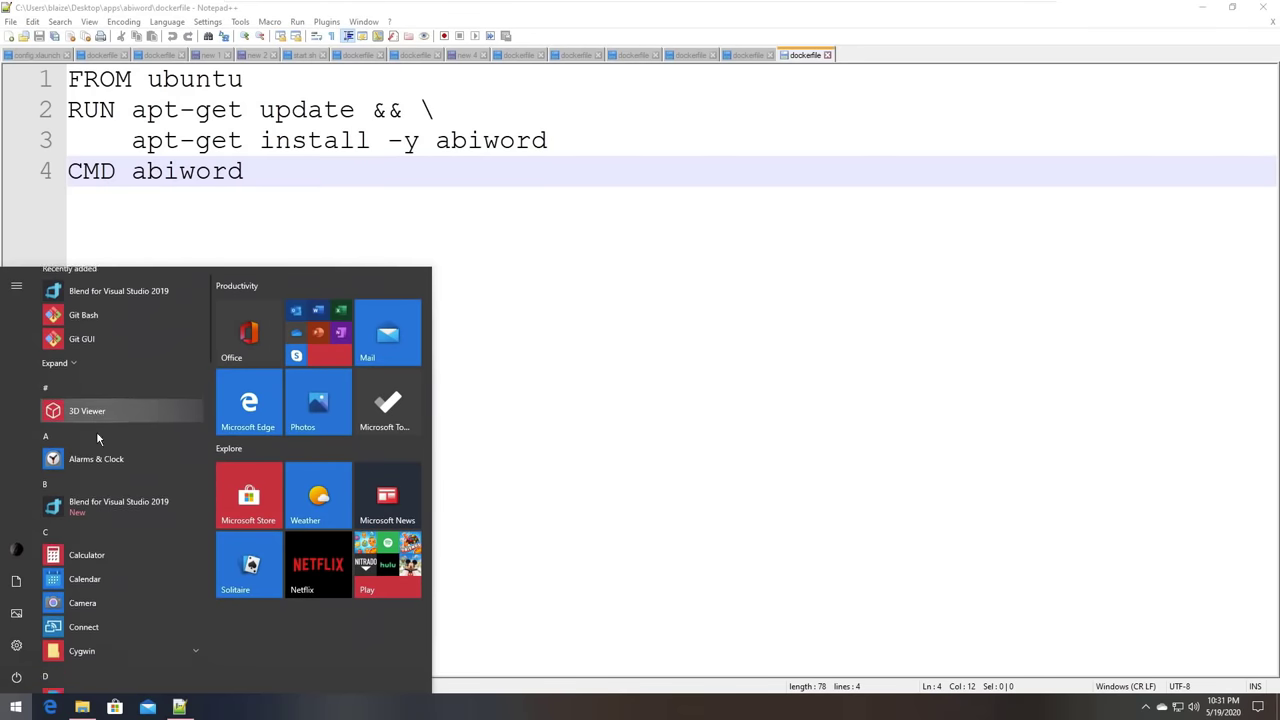
pyautogui.scroll(-5, 116, 466)
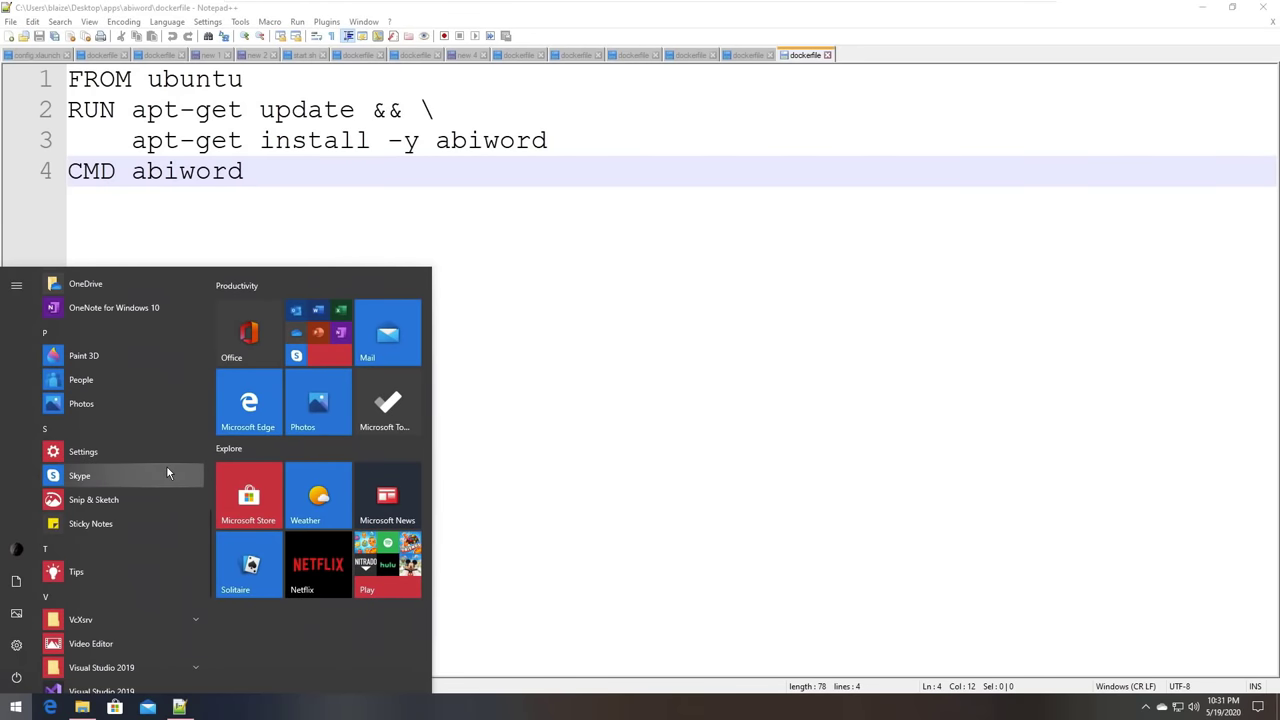
pyautogui.scroll(-5, 167, 472)
pyautogui.scroll(4, 162, 477)
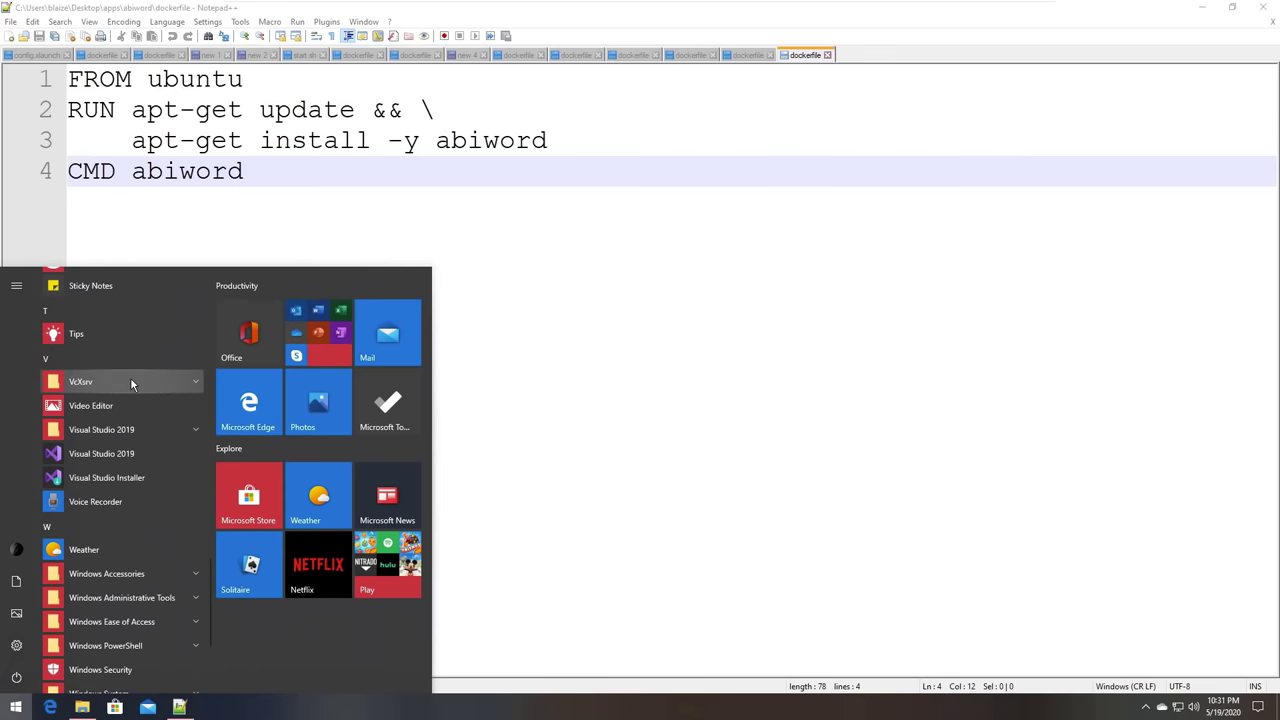
pyautogui.click(134, 381)
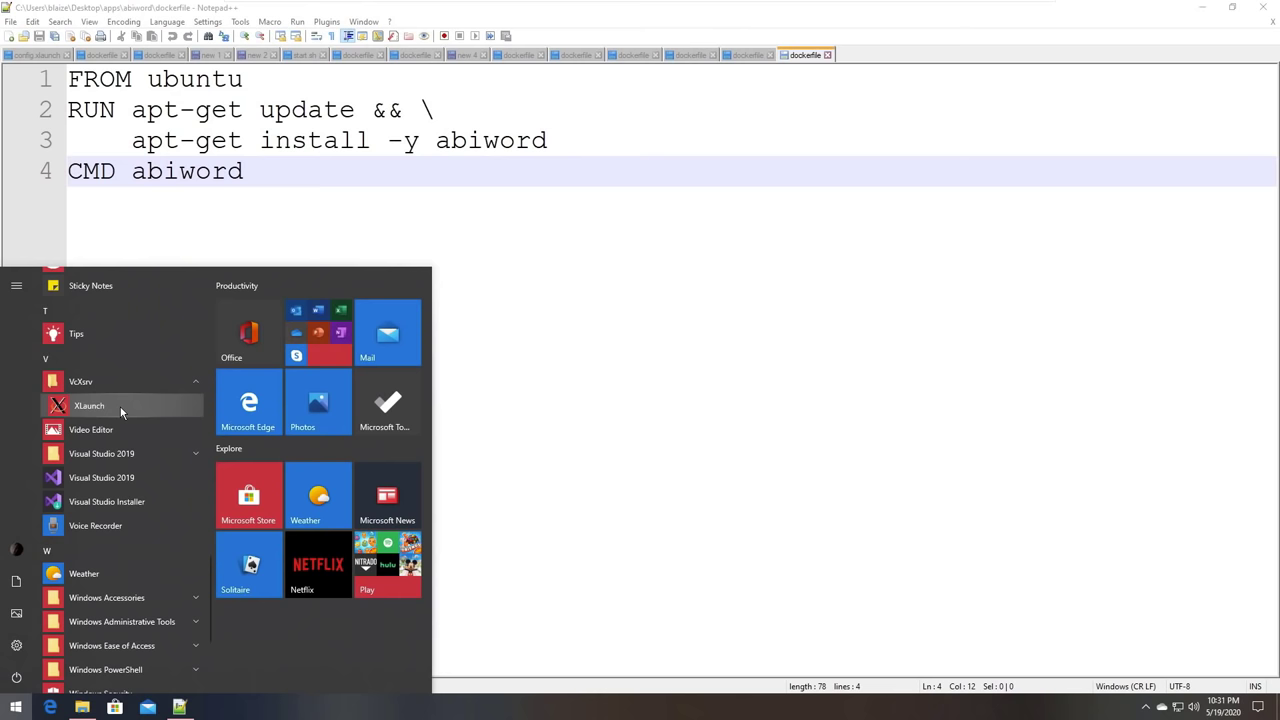
pyautogui.click(121, 408)
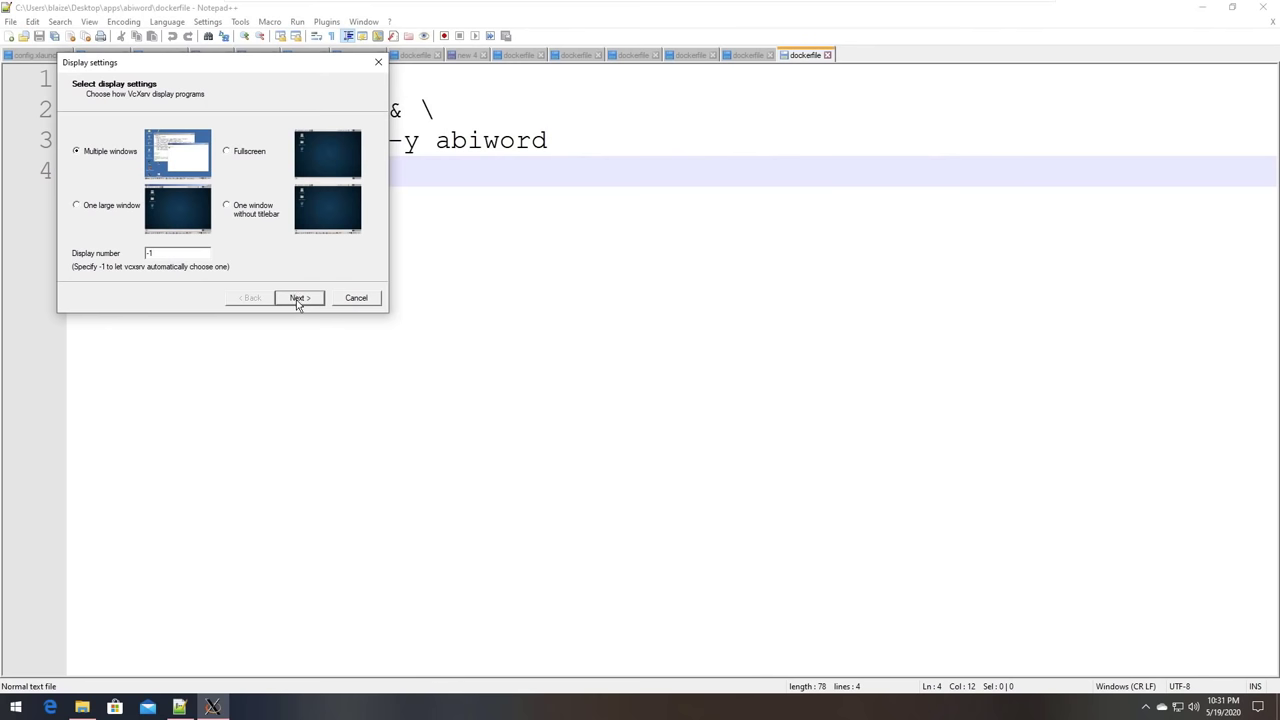
# Start the VcXsrv server with multiple windows, no client and access control disabled, and check that it is running in the background.
pyautogui.click(299, 298)
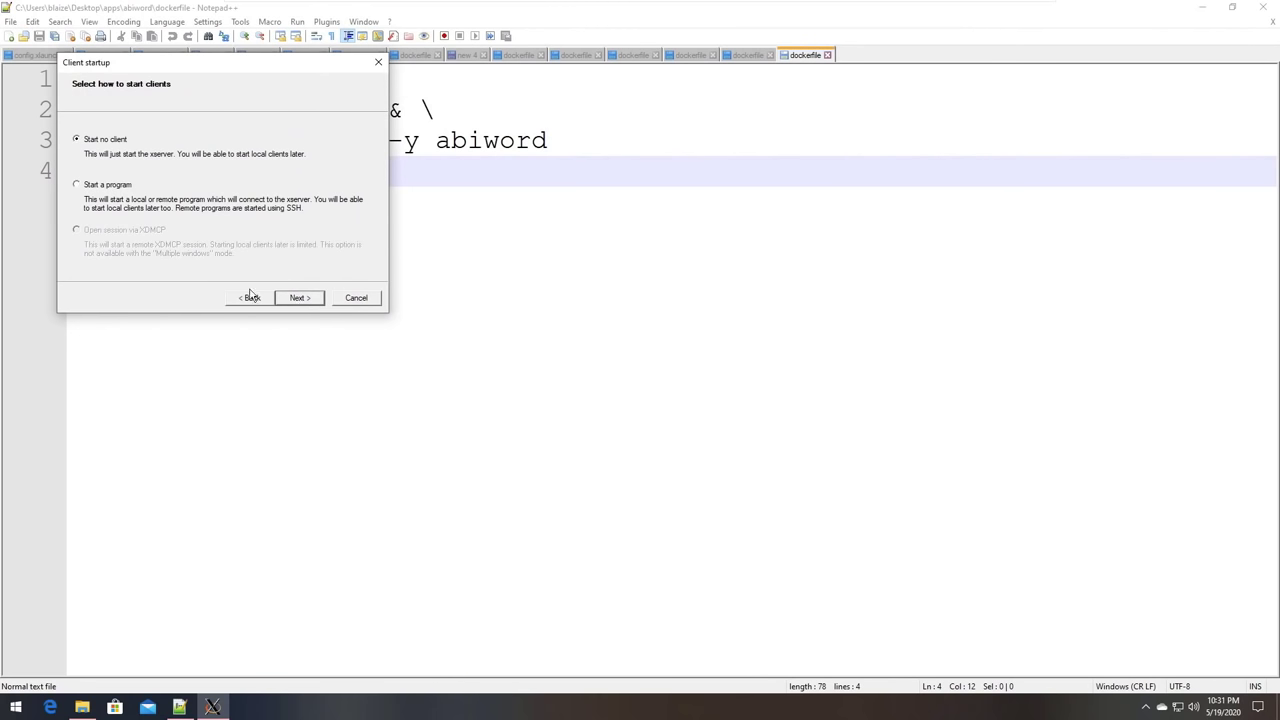
pyautogui.click(297, 299)
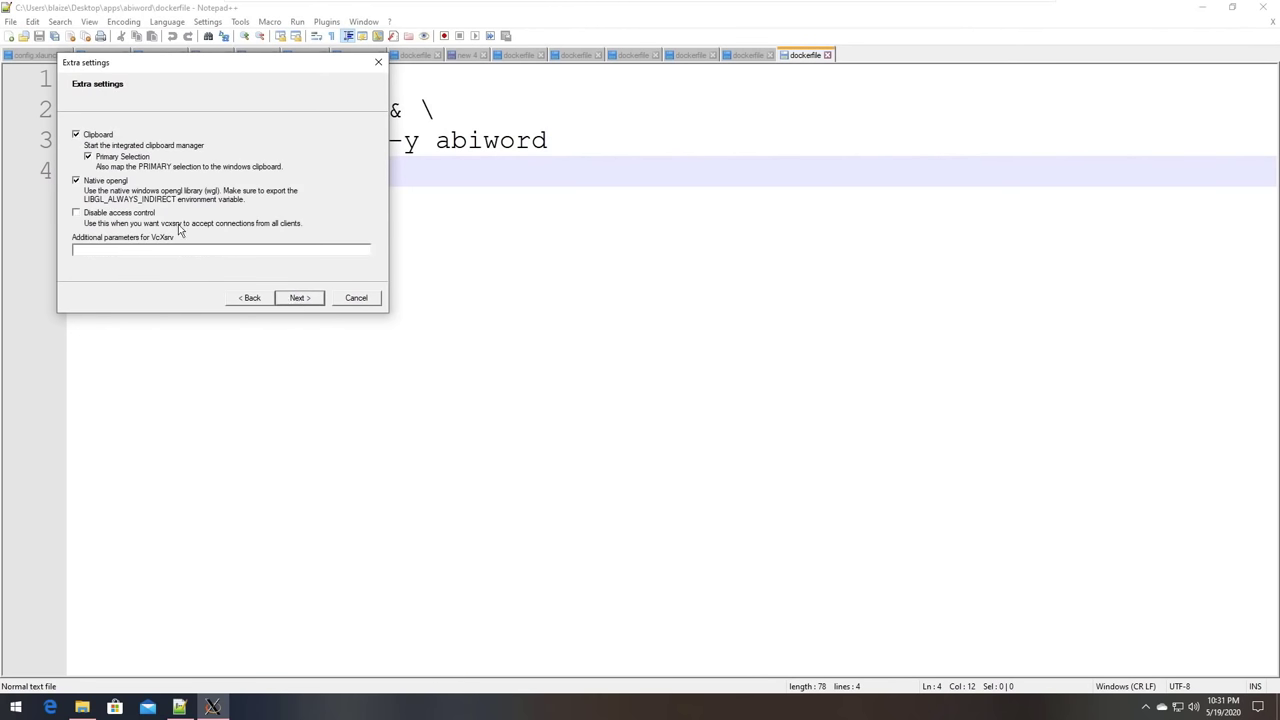
pyautogui.click(76, 213)
pyautogui.moveTo(203, 64); pyautogui.dragTo(254, 101)
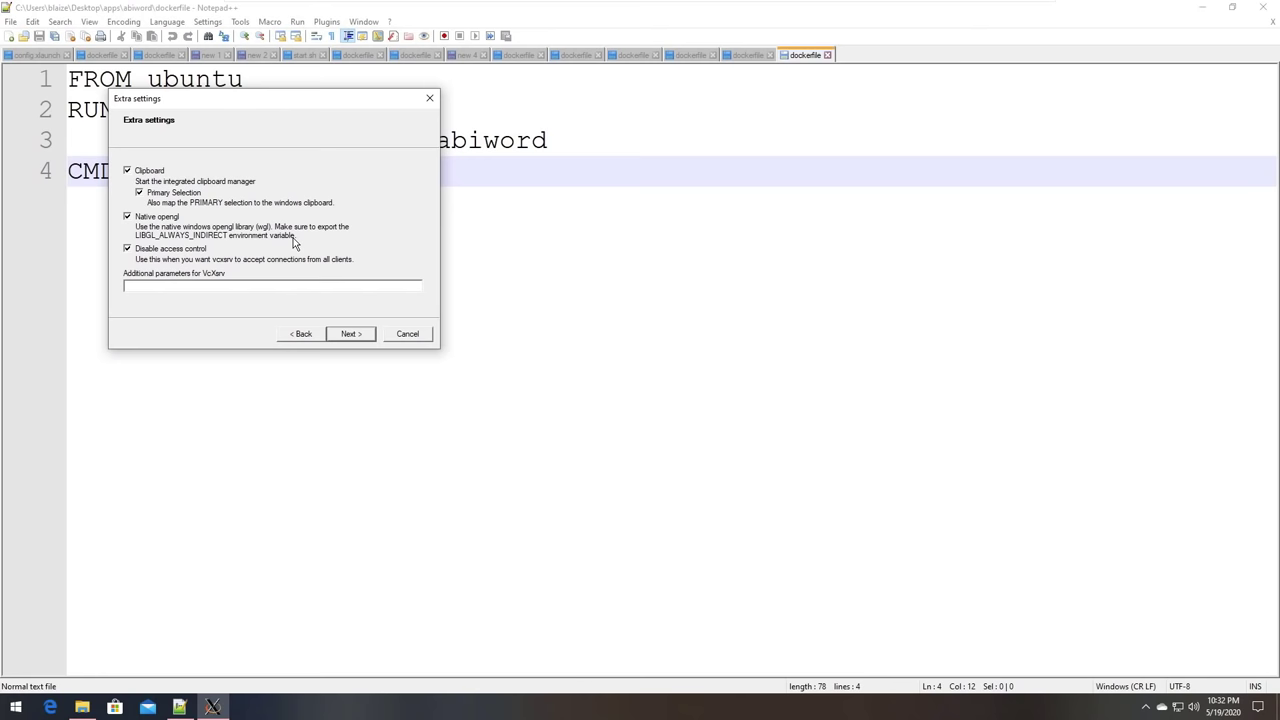
pyautogui.click(351, 335)
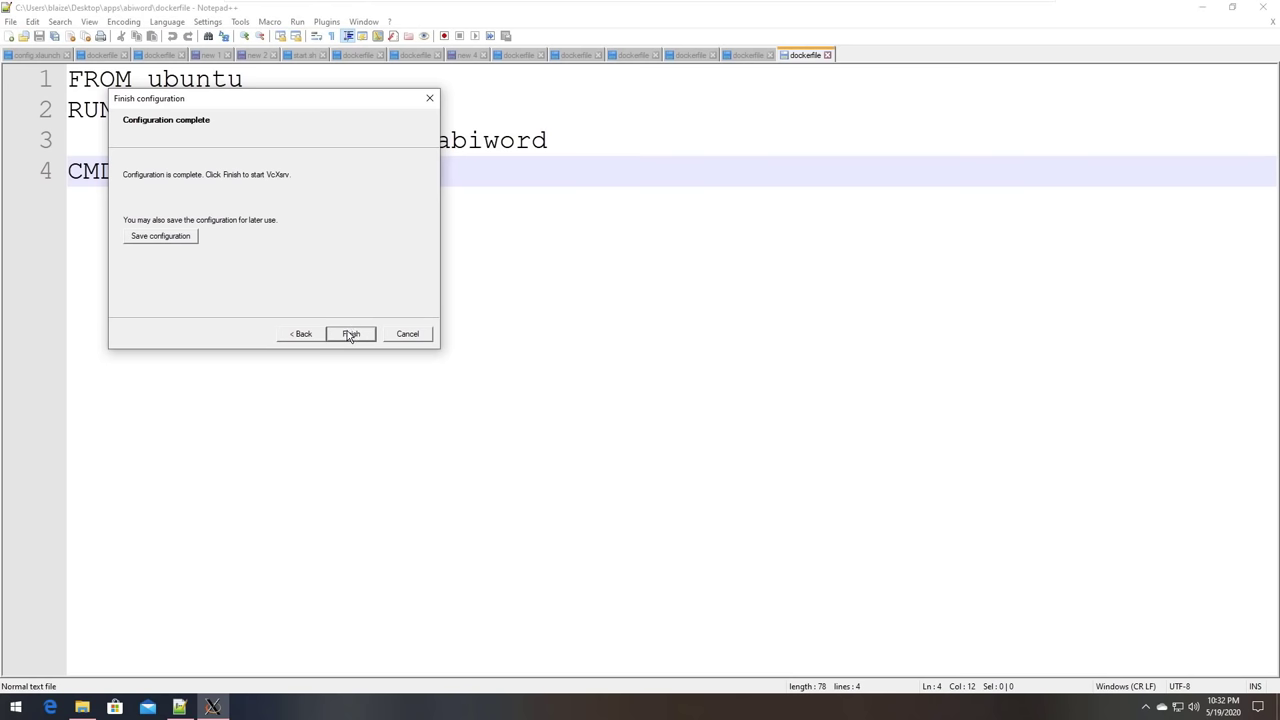
pyautogui.click(351, 337)
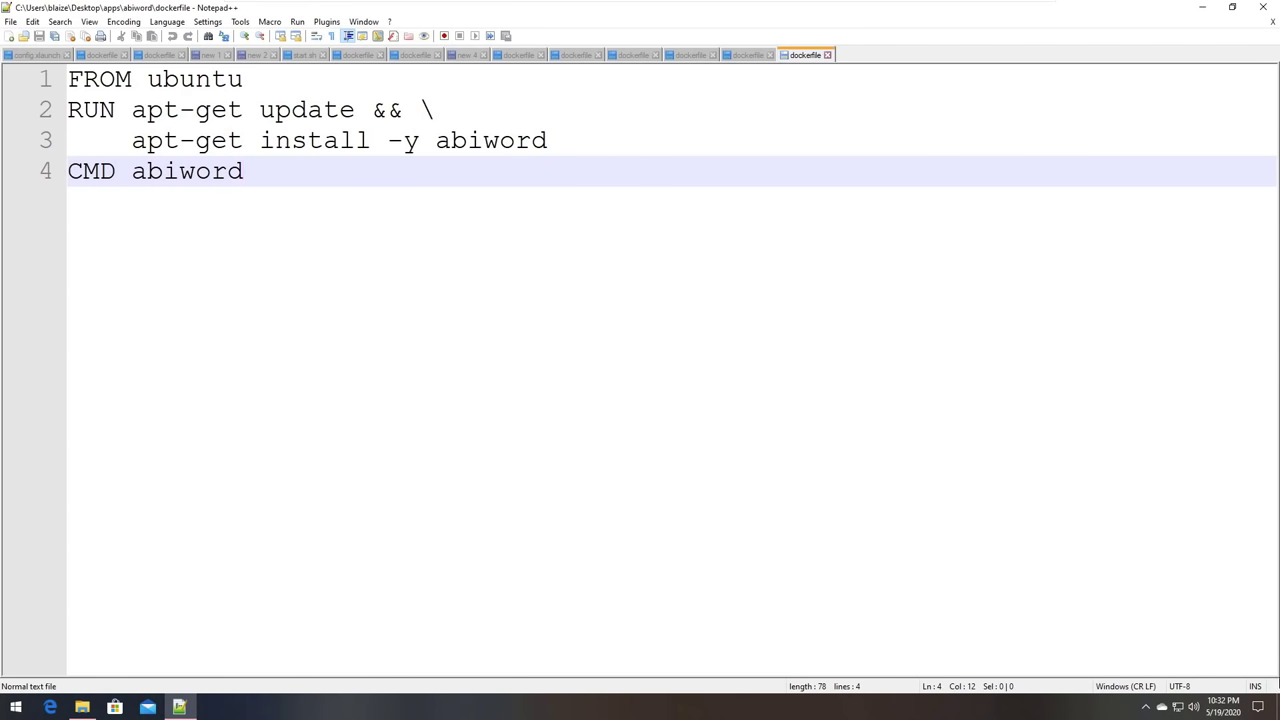
pyautogui.click(1146, 707)
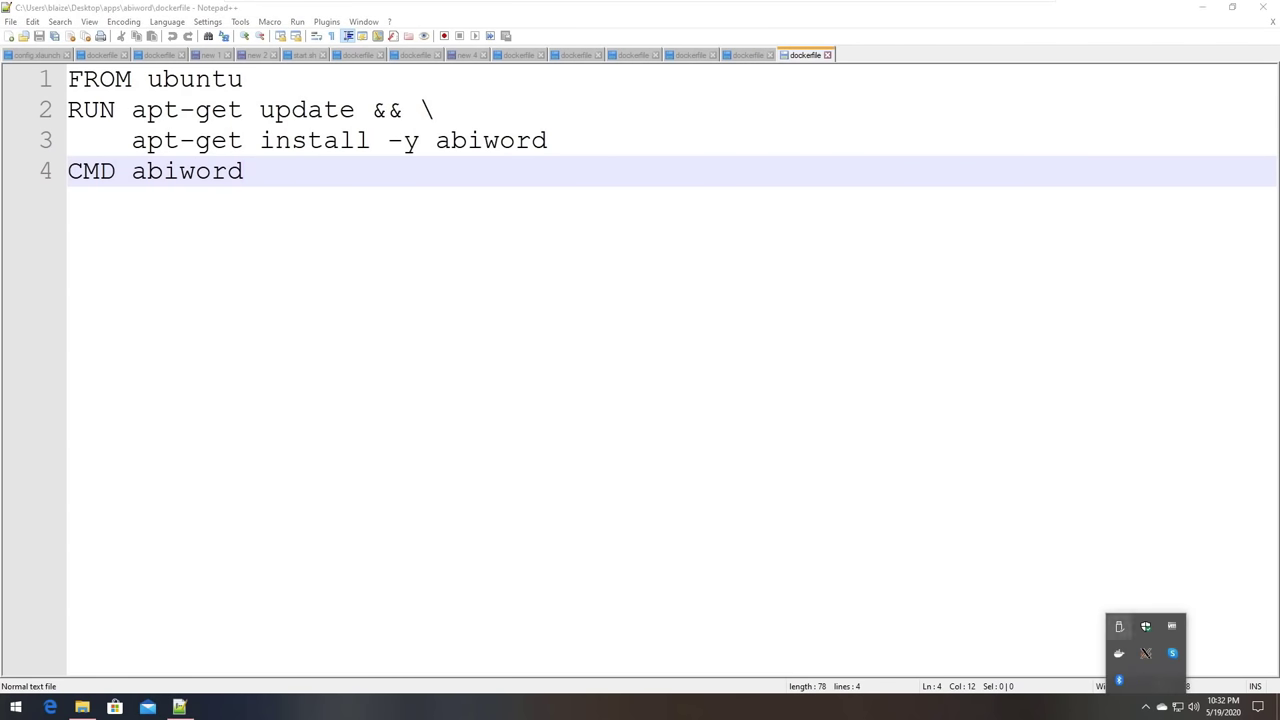
pyautogui.press('Escape')
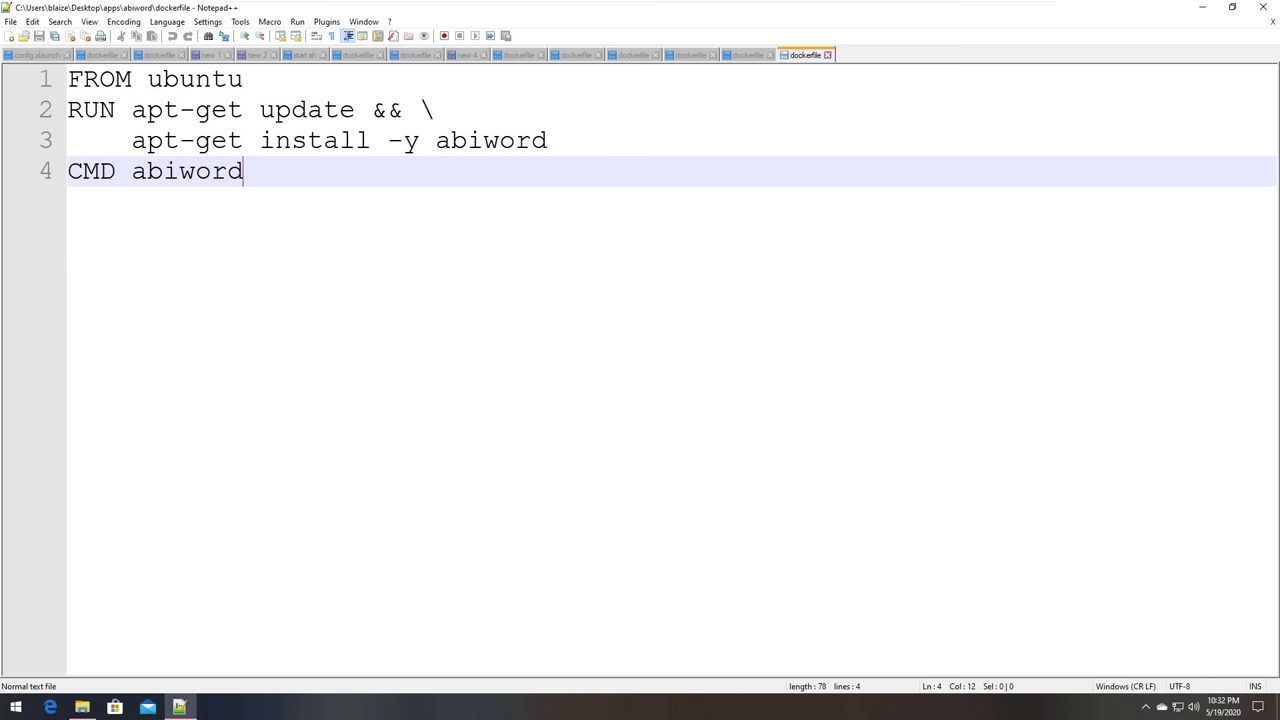
# Open a command prompt in the dockerfile's folder and build the image with "docker build -t abiword .".
pyautogui.rightClick(797, 57)
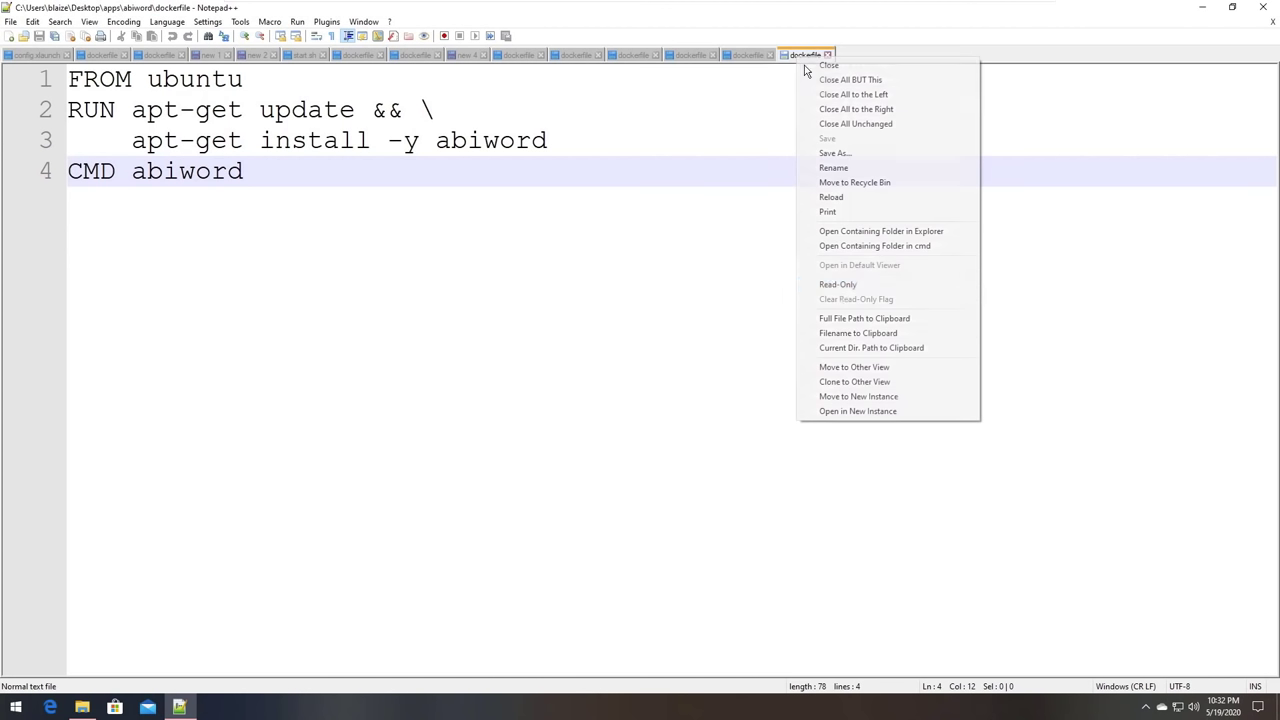
pyautogui.click(852, 247)
pyautogui.moveTo(486, 116); pyautogui.dragTo(658, 208)
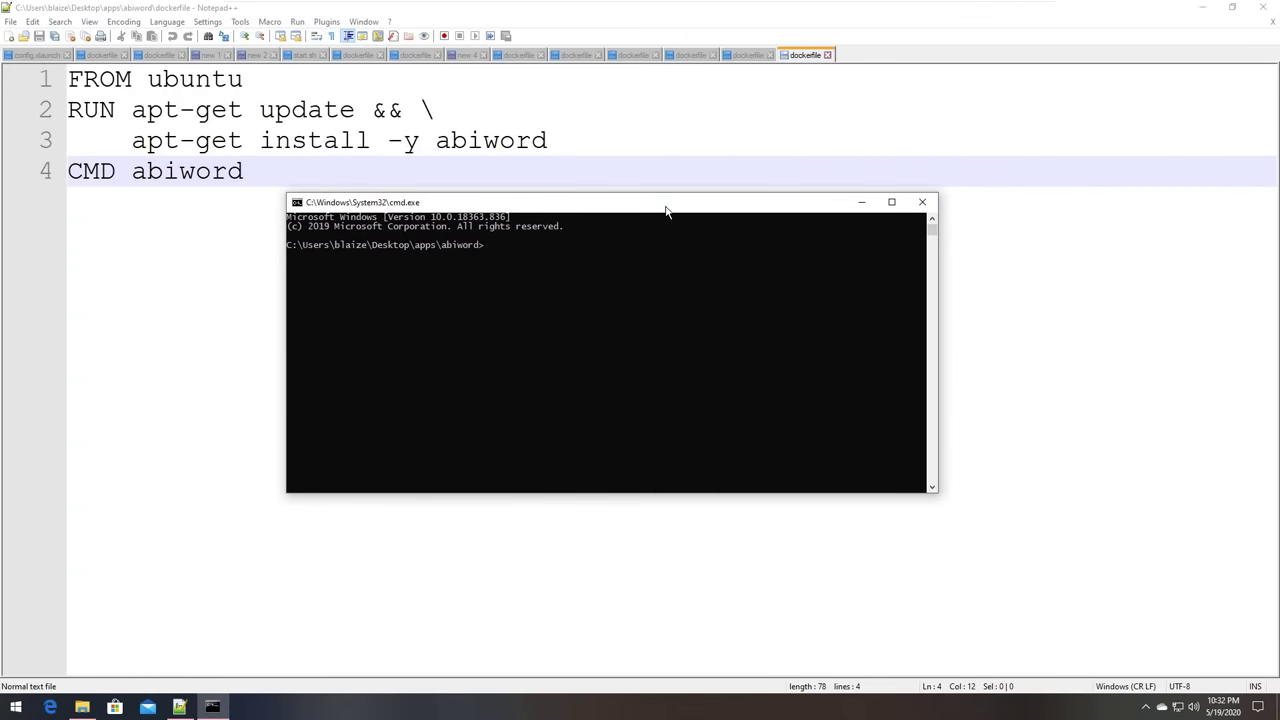
pyautogui.write('docker build -t abiword .')
pyautogui.press('Return')
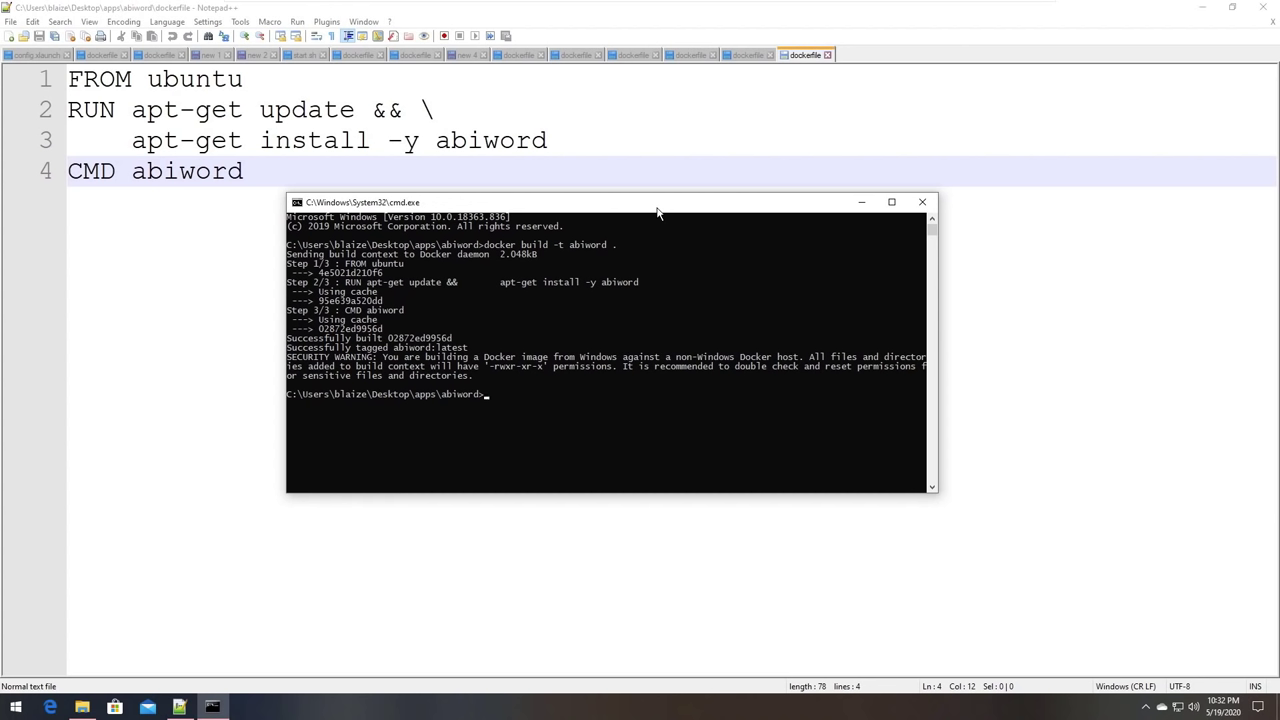
# Run the abiword container with C:\ mounted as /c-drive and DISPLAY set to 192.168.255.134:0.
pyautogui.write('docker run')
pyautogui.write('-v C:\\:/')
pyautogui.write('c-drive -e DISPLAY=')
pyautogui.write('192.16')
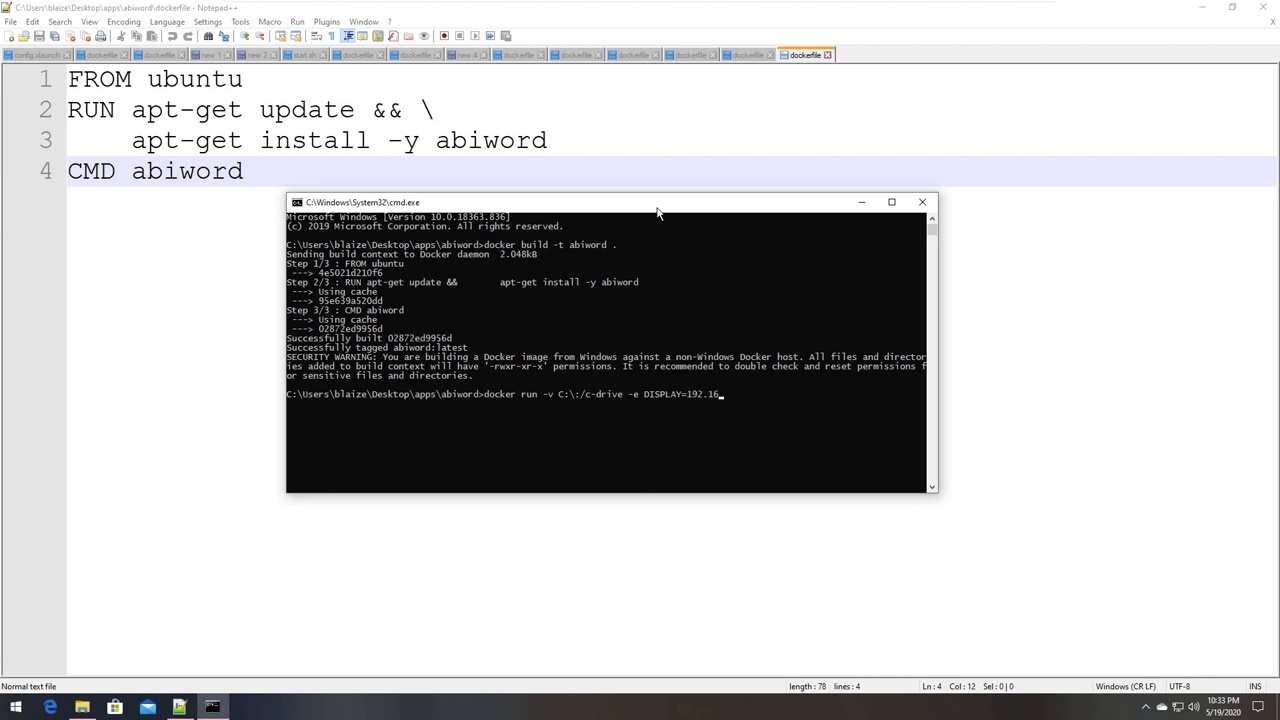
pyautogui.write('8.255.132')
pyautogui.press('BackSpace')
pyautogui.write('4:0')
pyautogui.write('abiword')
pyautogui.press('Return')
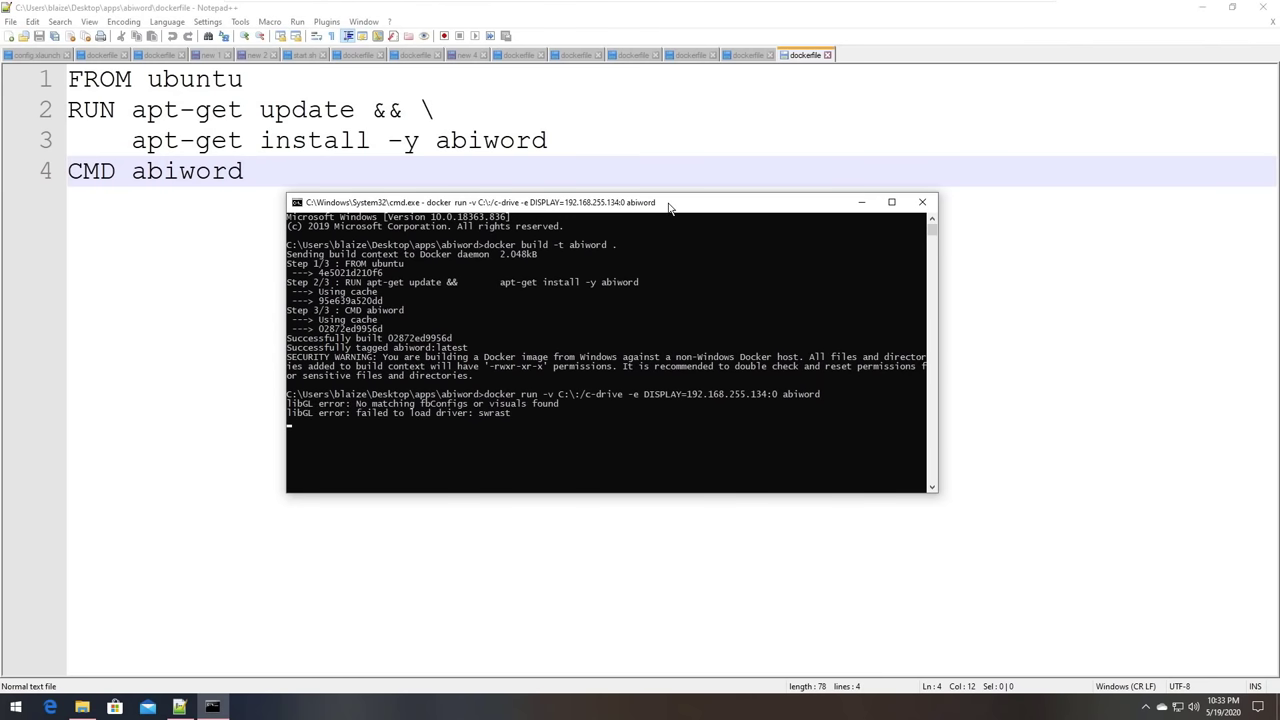
# Move the command prompt clear of the AbiWord window and maximize AbiWord.
pyautogui.moveTo(660, 207); pyautogui.dragTo(940, 154)
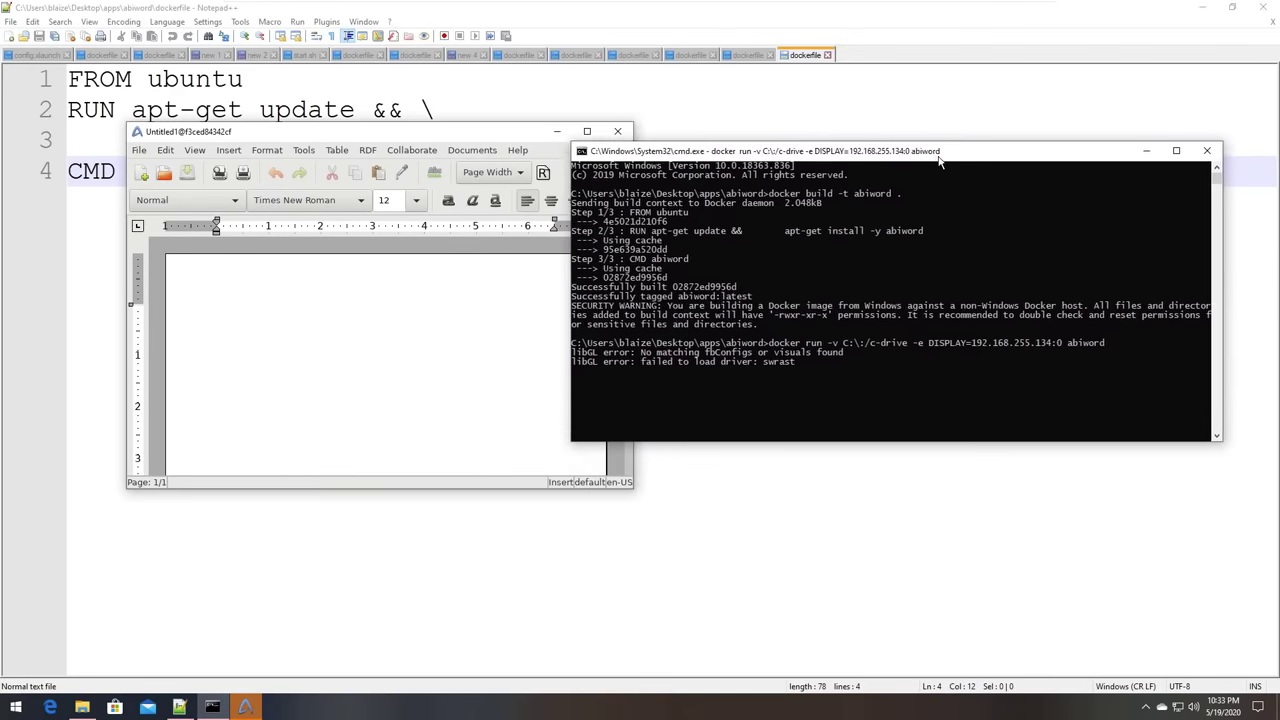
pyautogui.moveTo(369, 143); pyautogui.dragTo(487, 167)
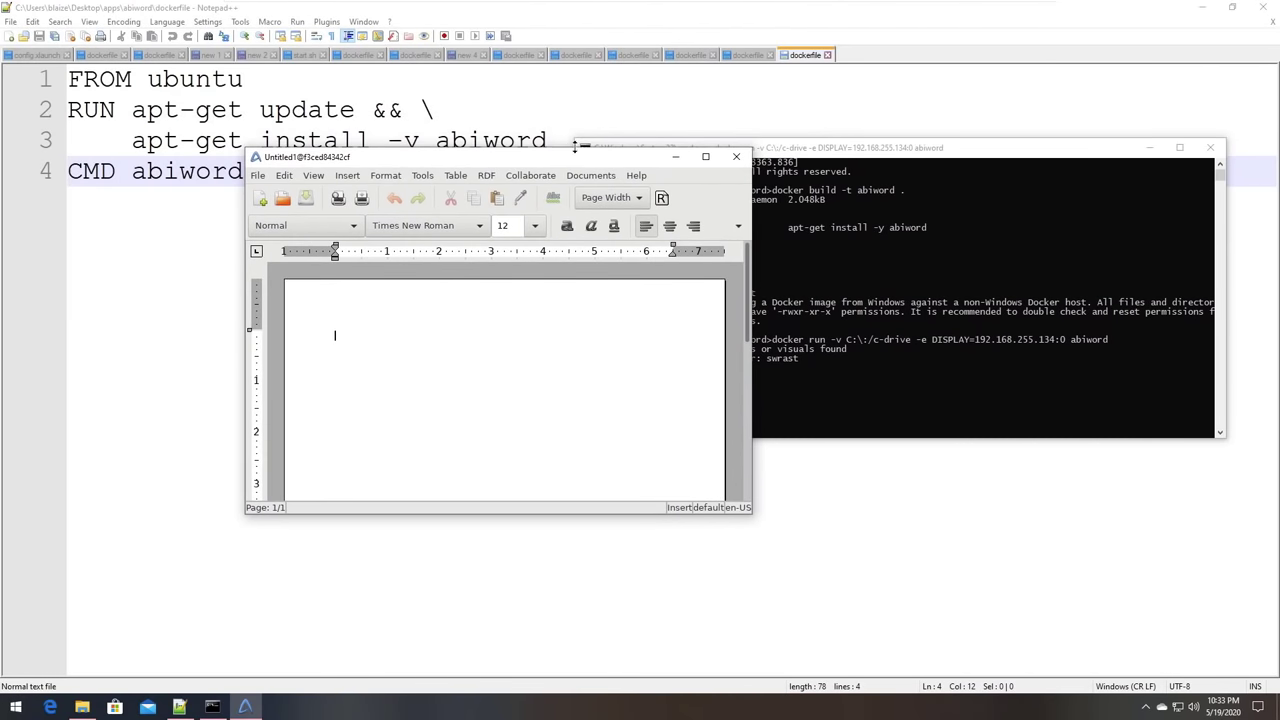
pyautogui.click(705, 157)
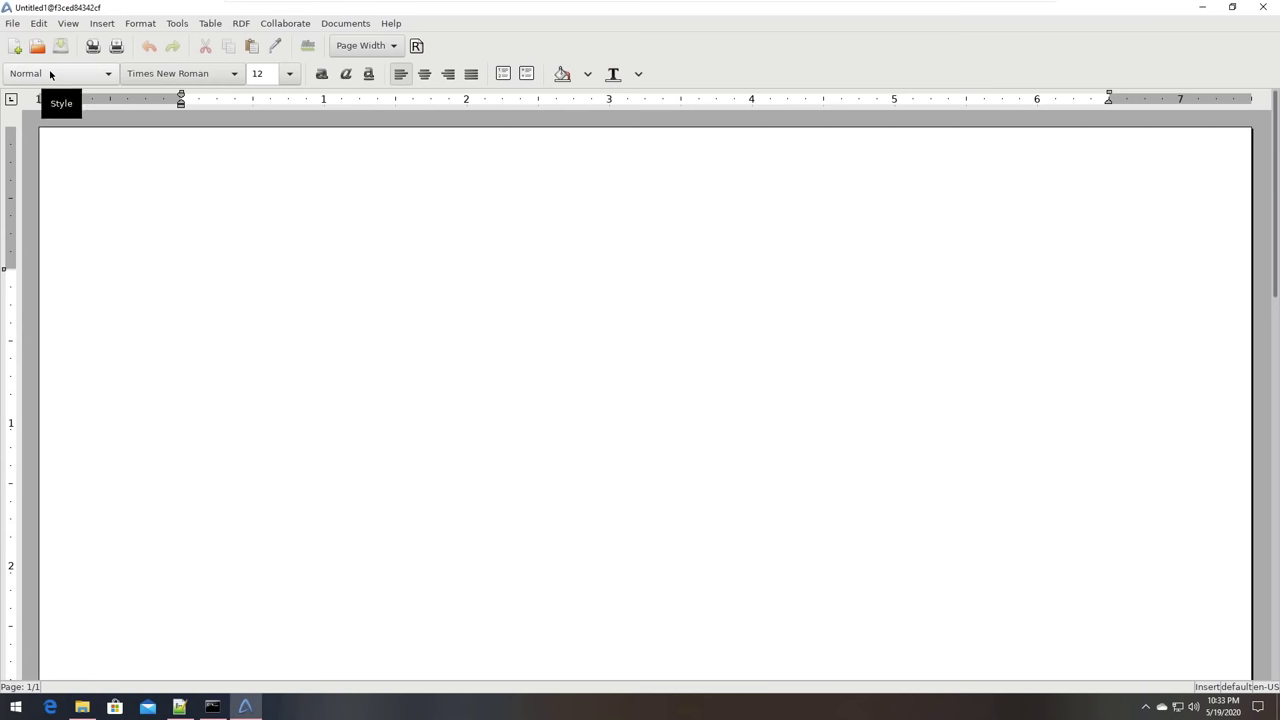
# Open the 2.6 kB .abw document from the user's Documents folder under c-drive/Users.
pyautogui.click(13, 23)
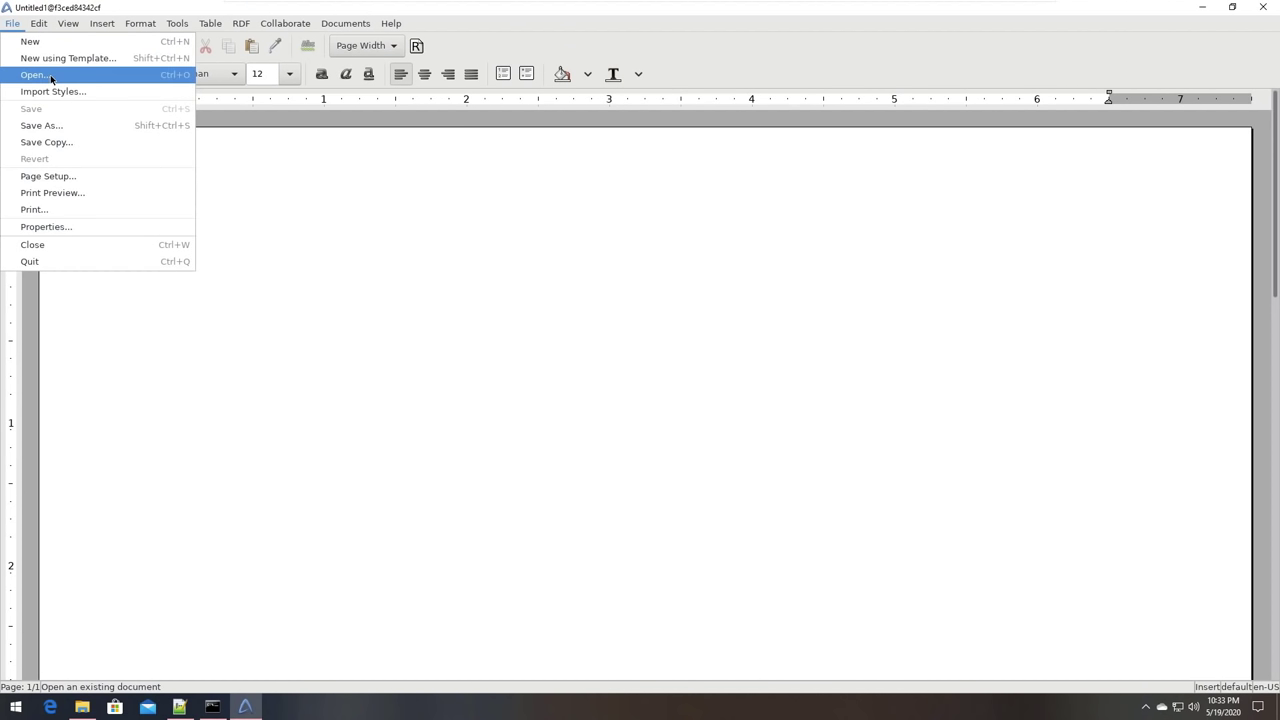
pyautogui.click(45, 75)
pyautogui.click(296, 197)
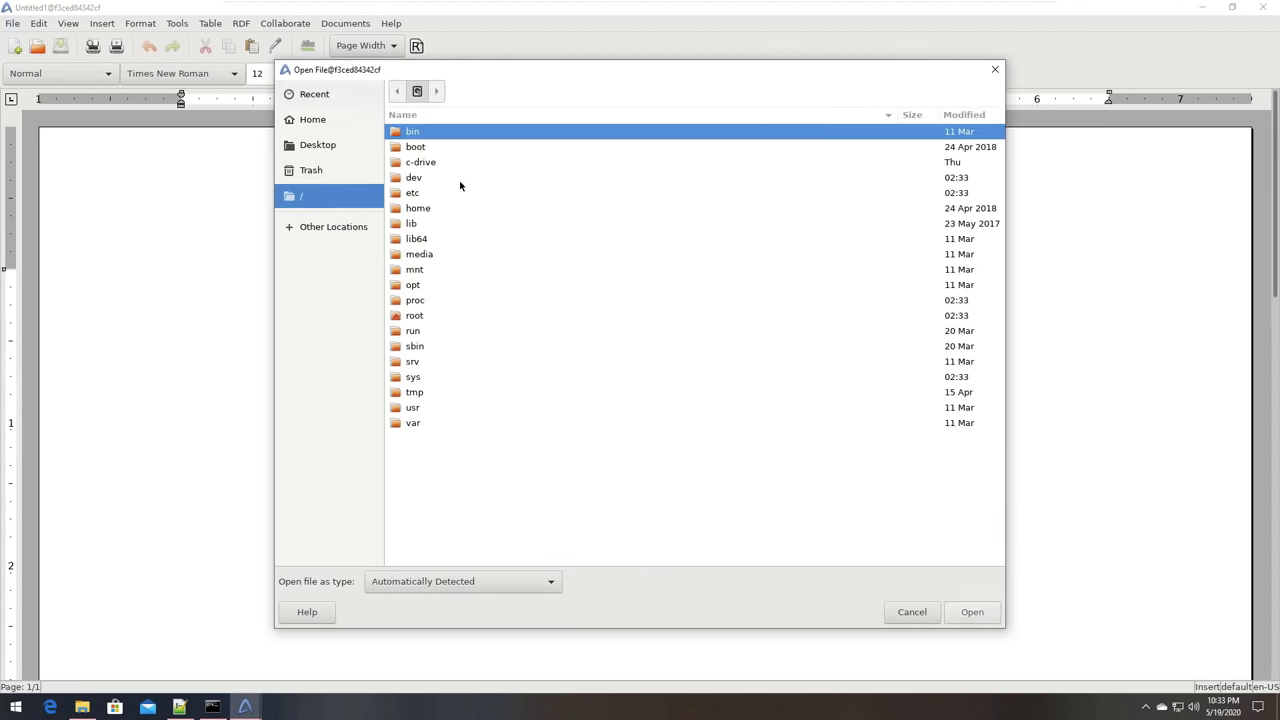
pyautogui.doubleClick(430, 170)
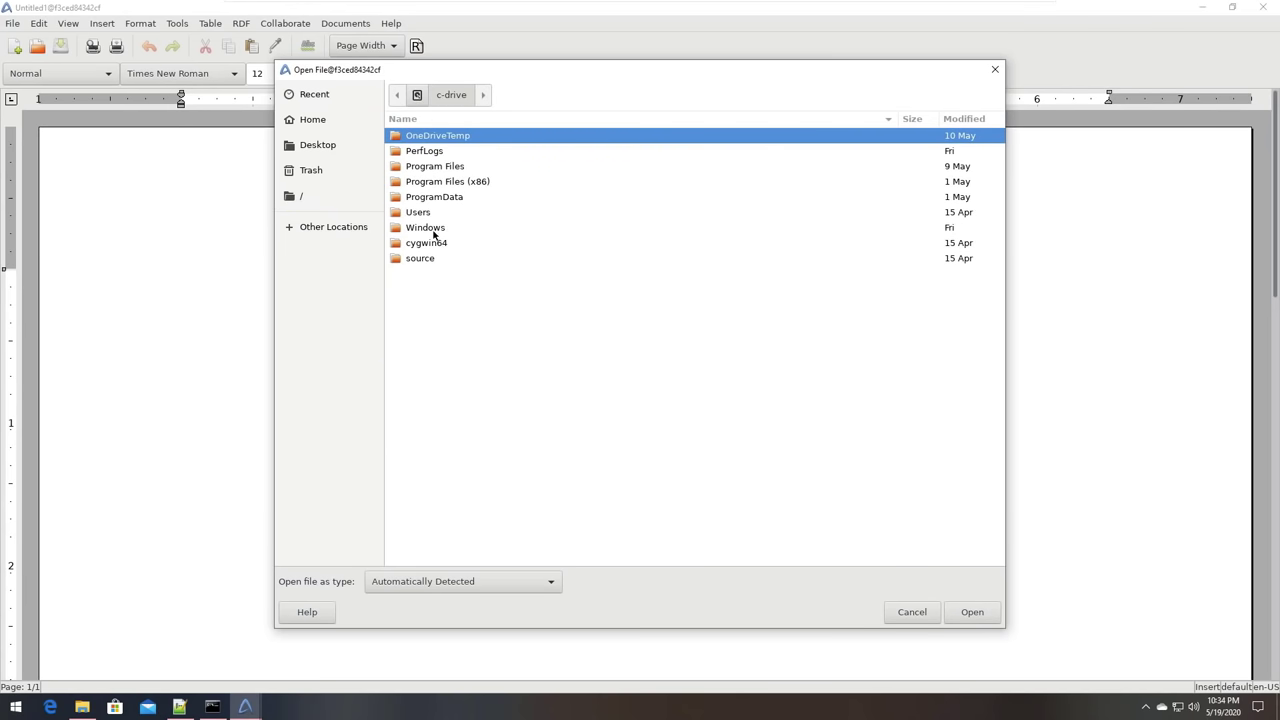
pyautogui.doubleClick(418, 212)
pyautogui.doubleClick(416, 168)
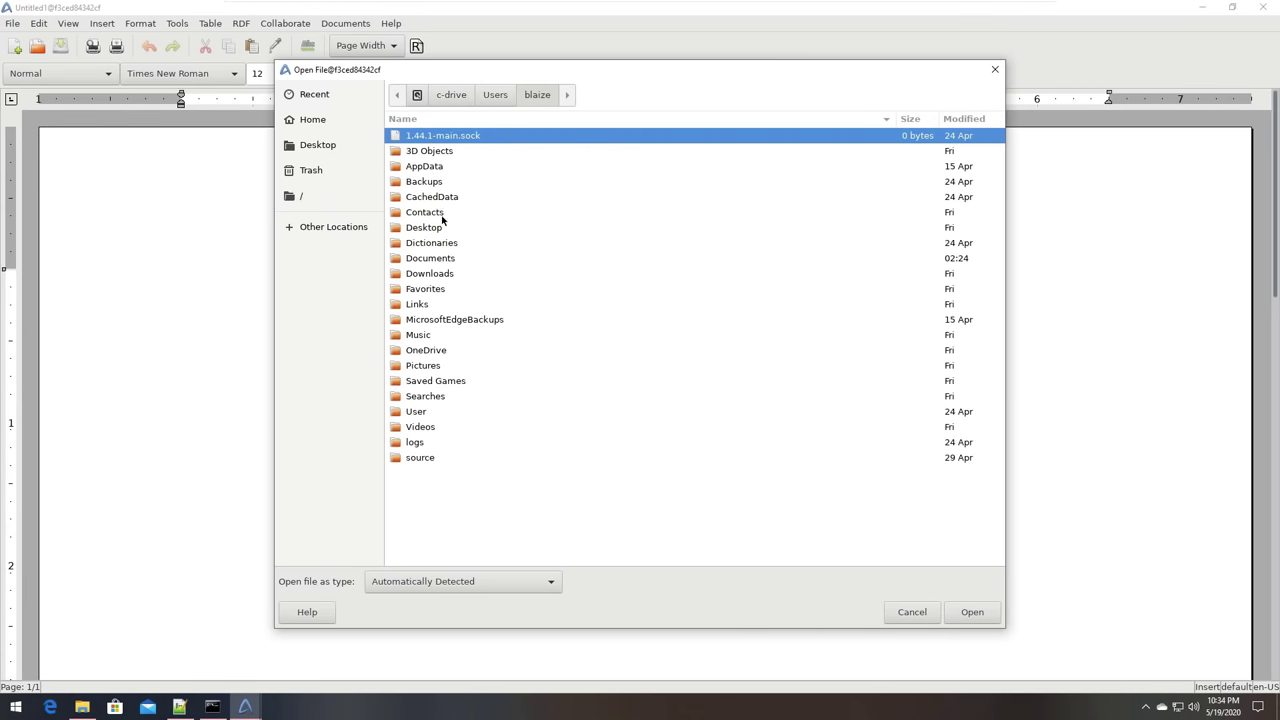
pyautogui.doubleClick(430, 260)
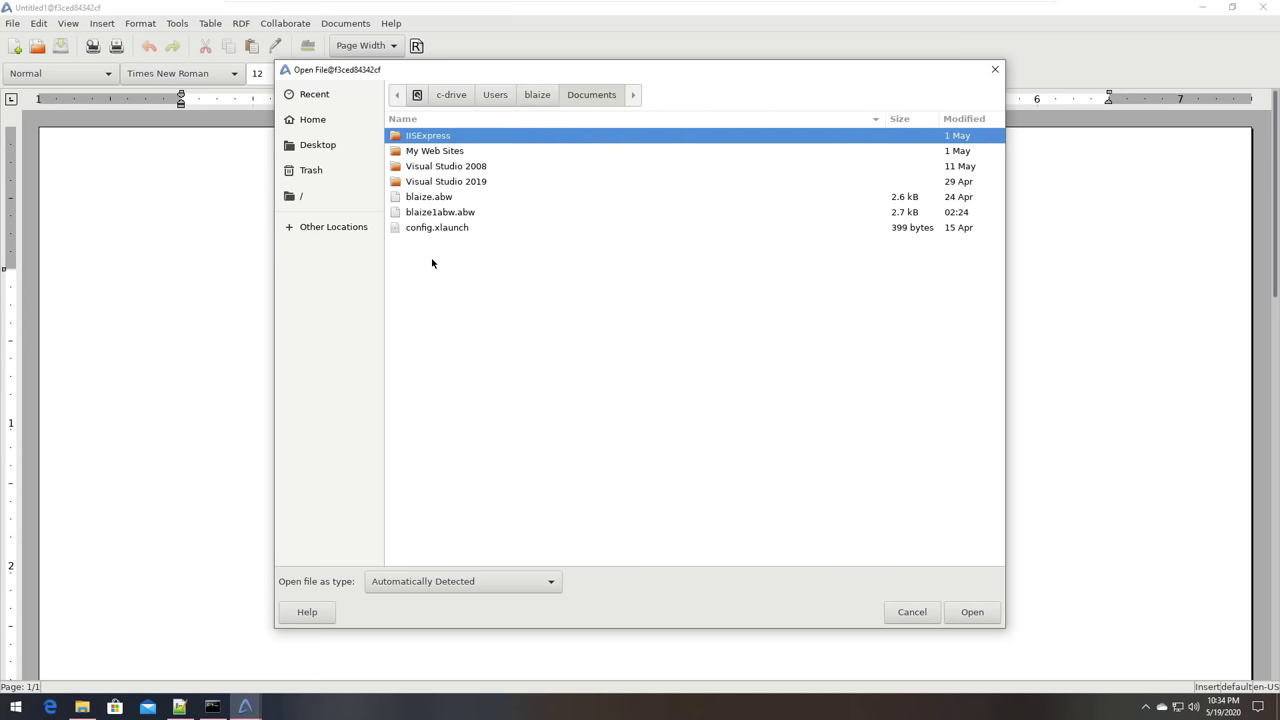
pyautogui.click(434, 200)
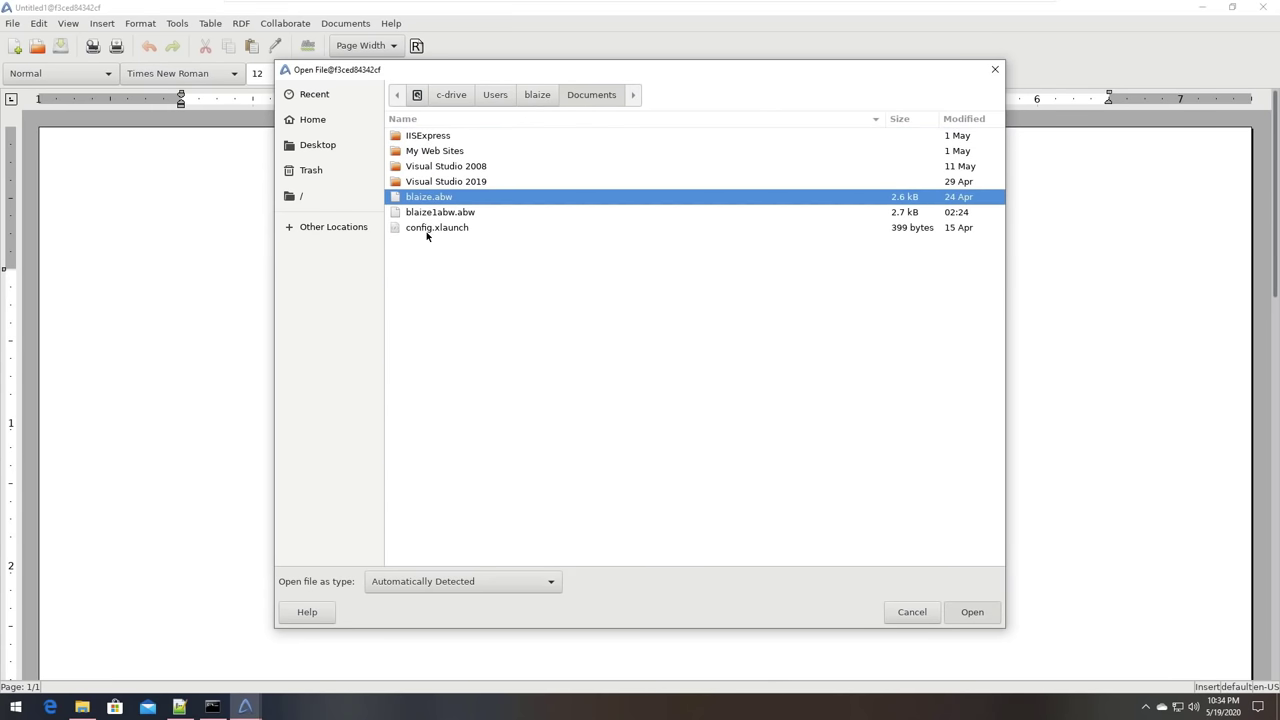
pyautogui.press('Return')
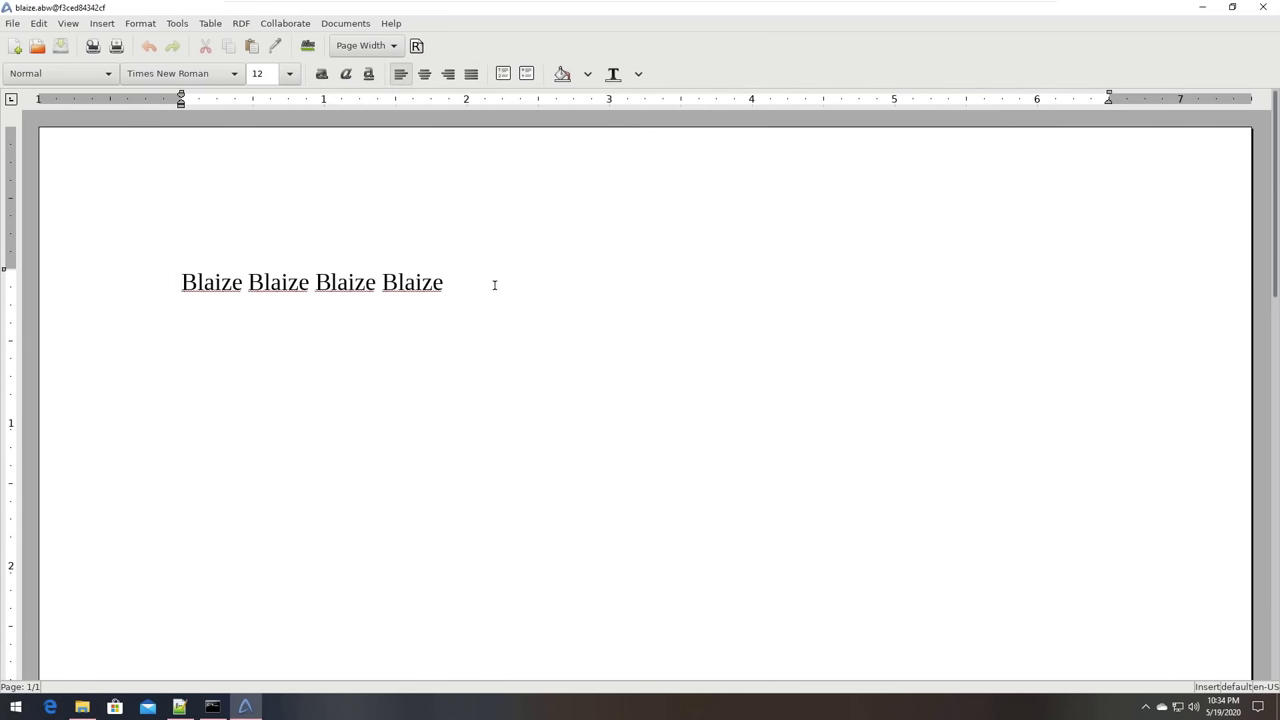
# Add the repeated first name once more at the end of the document's line and save the document.
pyautogui.write('Blaize')
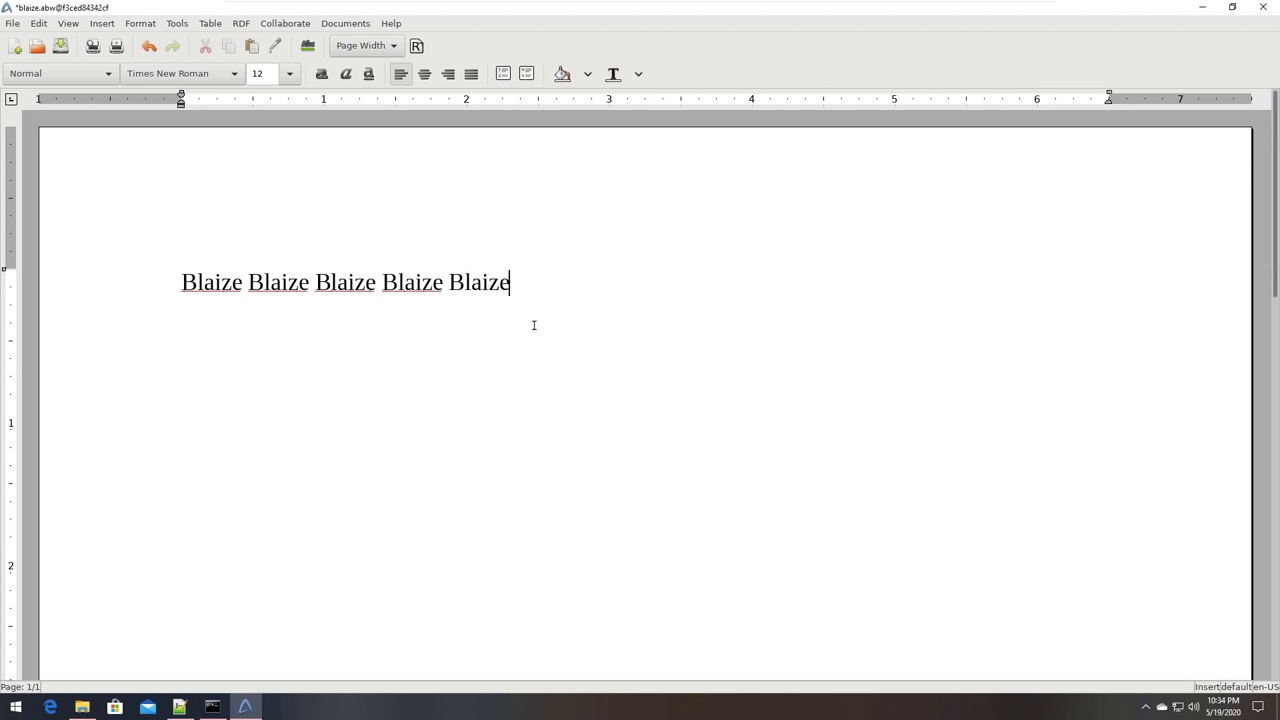
pyautogui.hotkey('ctrl', 's')
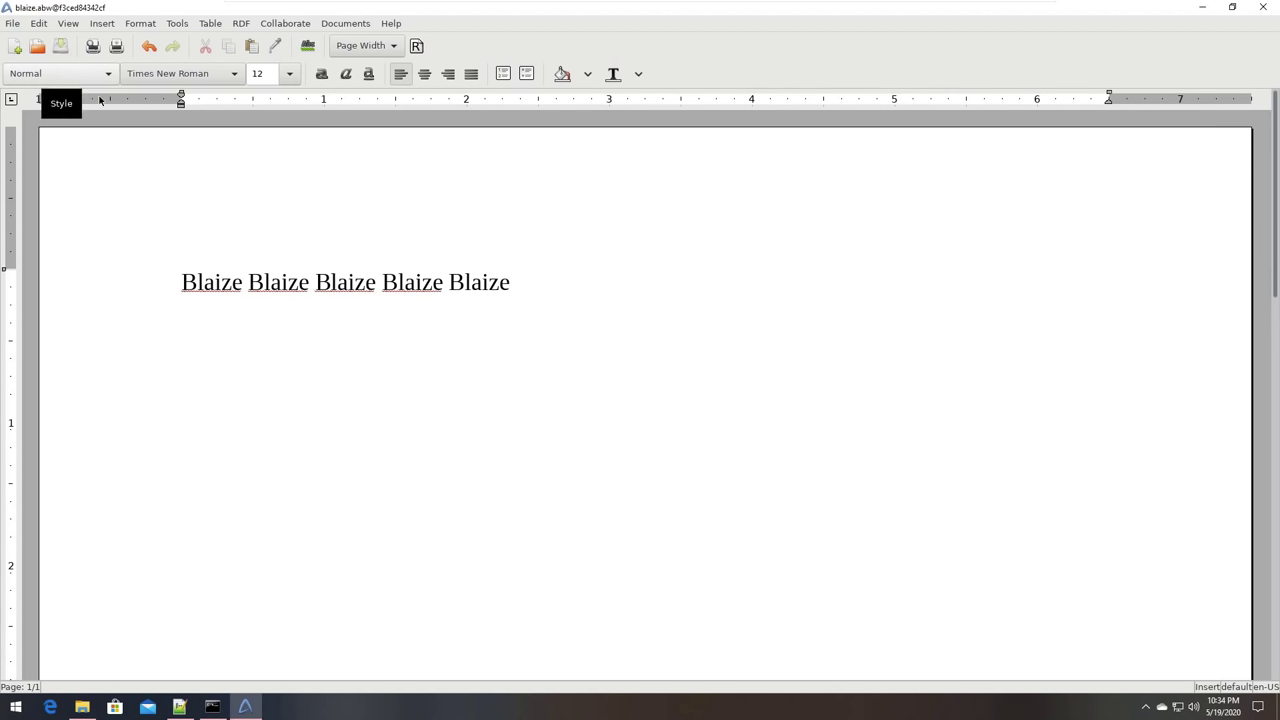
# Save the document over the other existing .abw file in the Documents folder, replacing it, and quit AbiWord.
pyautogui.click(13, 23)
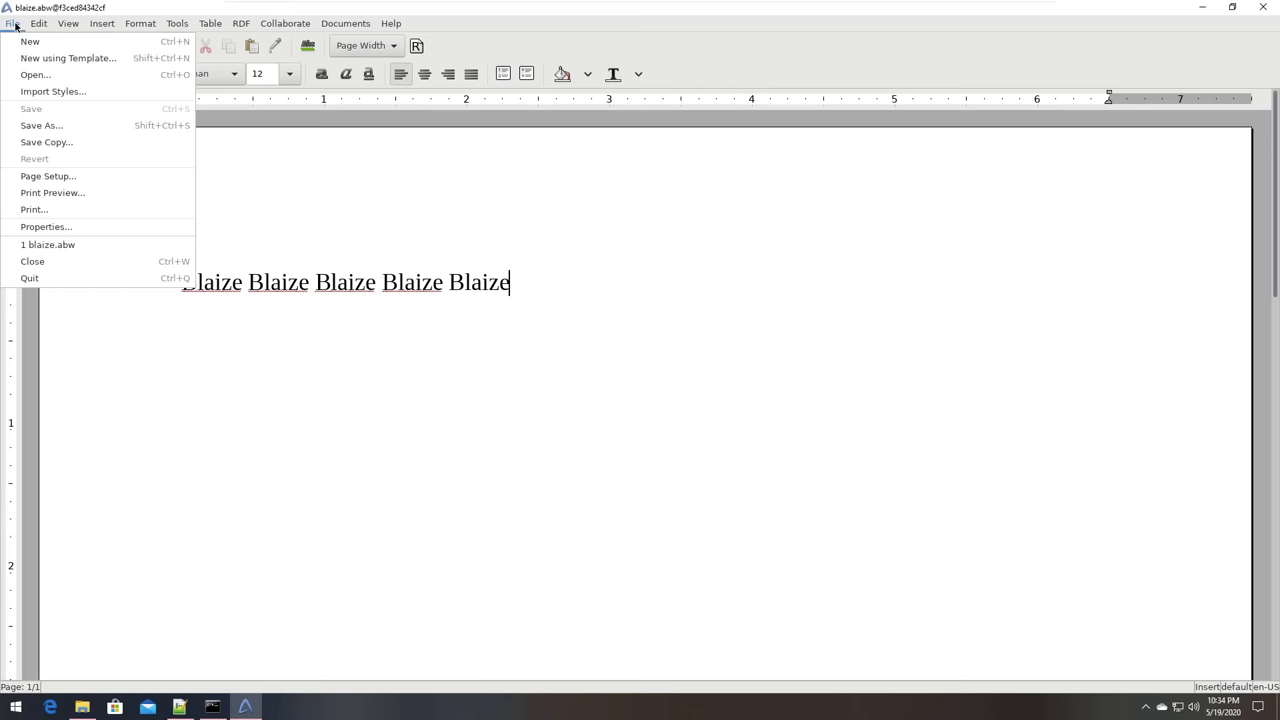
pyautogui.click(56, 130)
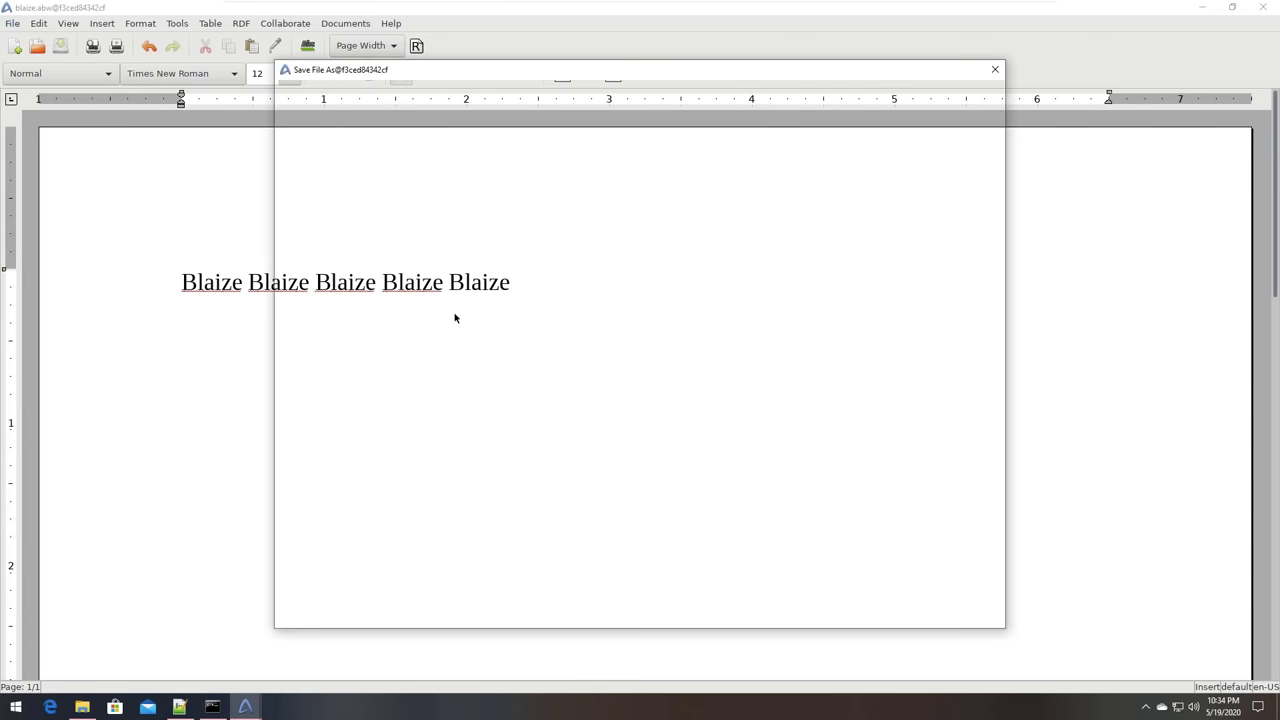
pyautogui.click(455, 248)
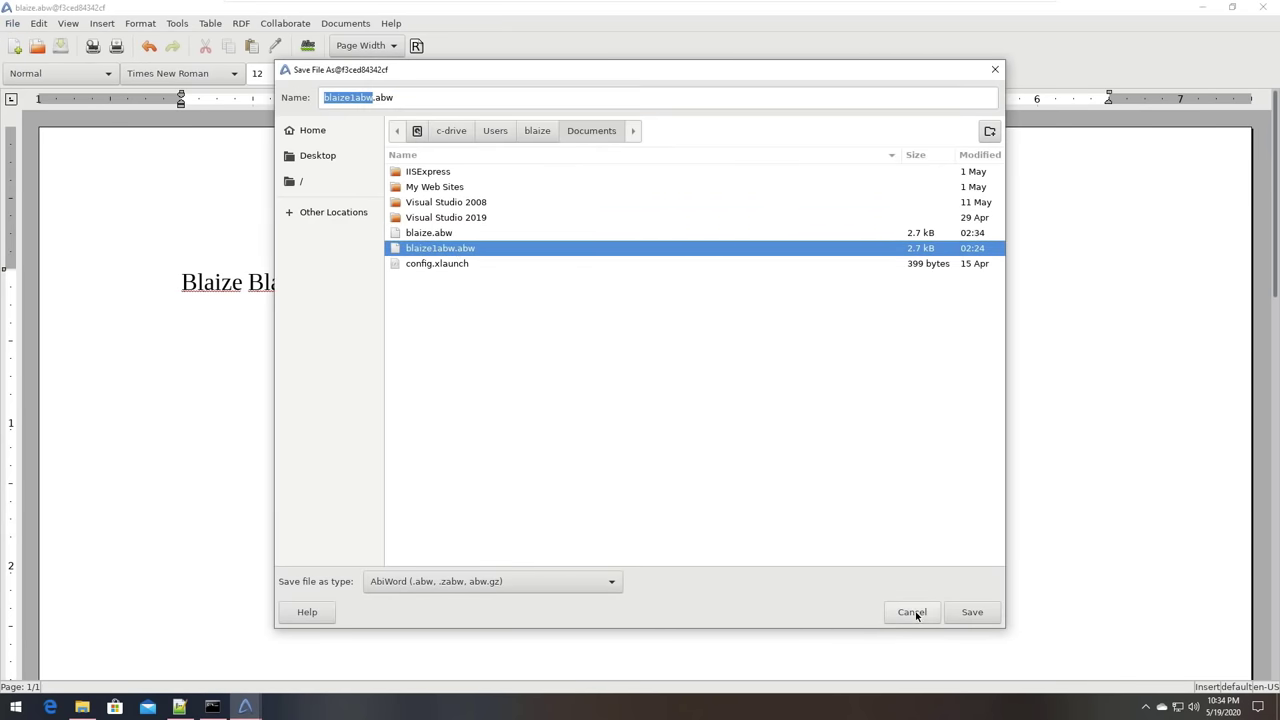
pyautogui.press('Return')
pyautogui.click(724, 381)
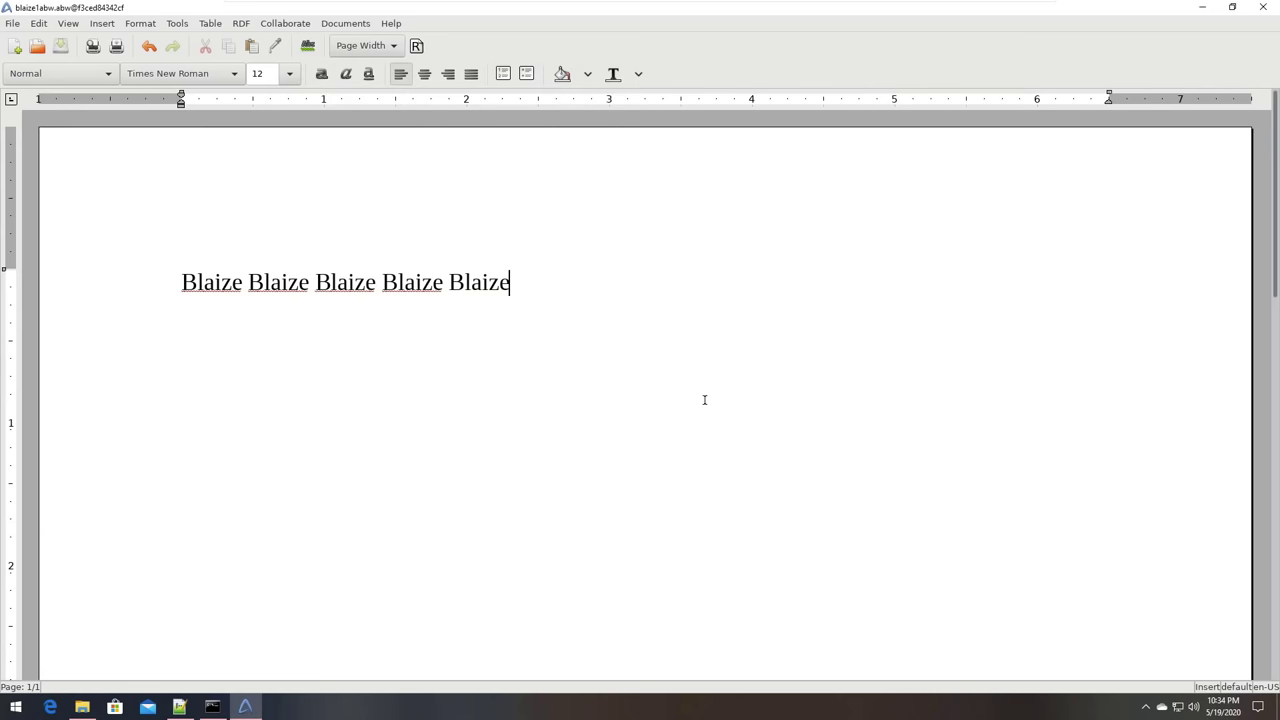
pyautogui.click(12, 26)
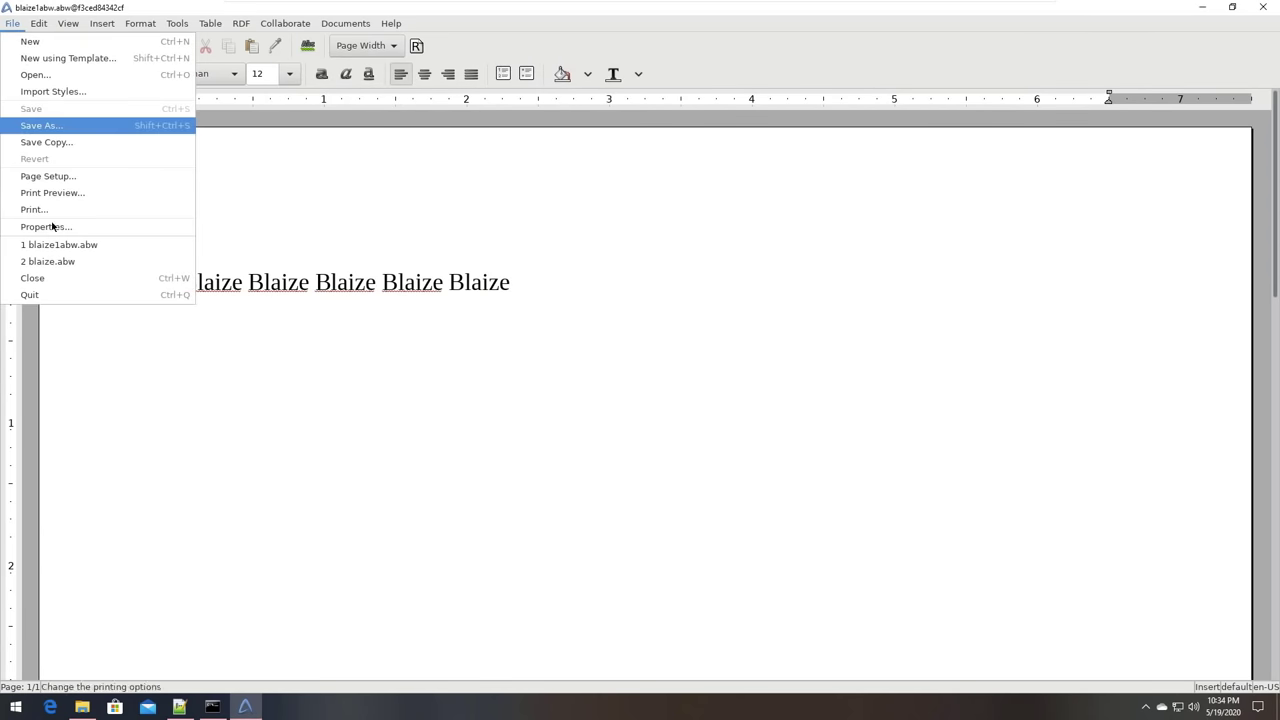
pyautogui.click(55, 300)
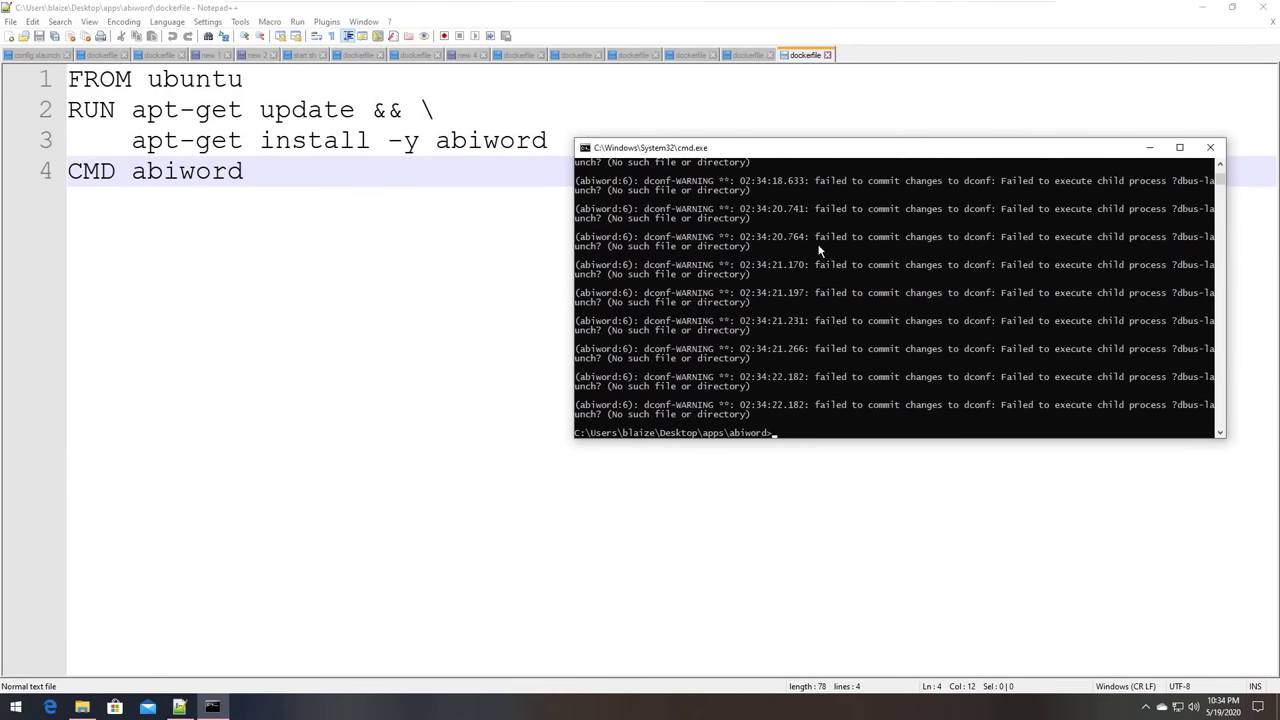
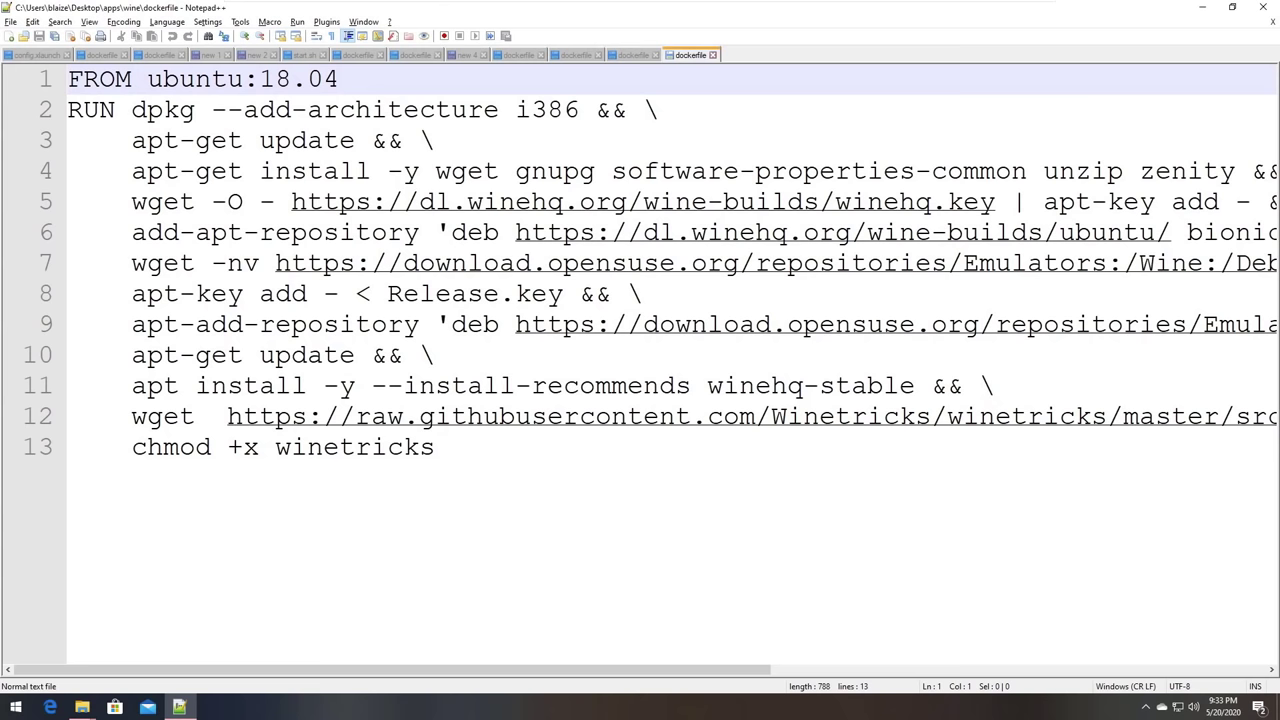
# Highlight winetricks in the wine dockerfile's chmod line and open a command prompt in the dockerfile's folder.
pyautogui.moveTo(450, 447); pyautogui.dragTo(276, 447)
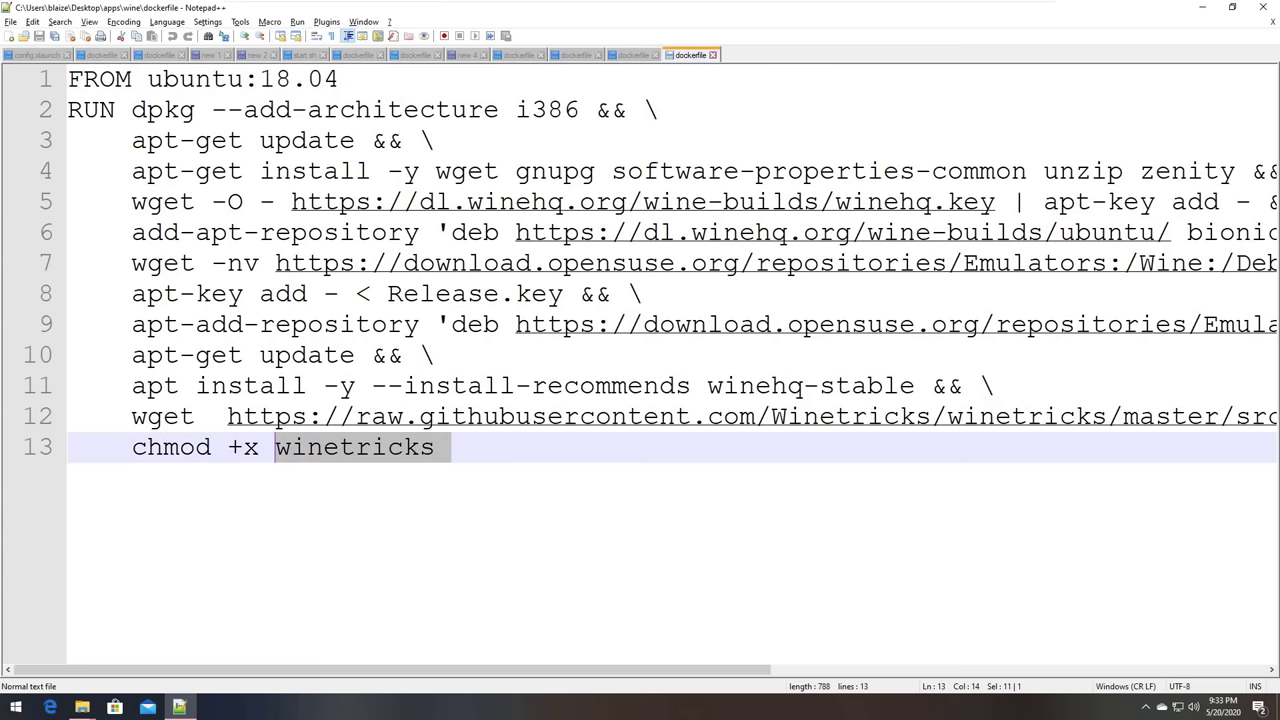
pyautogui.rightClick(689, 57)
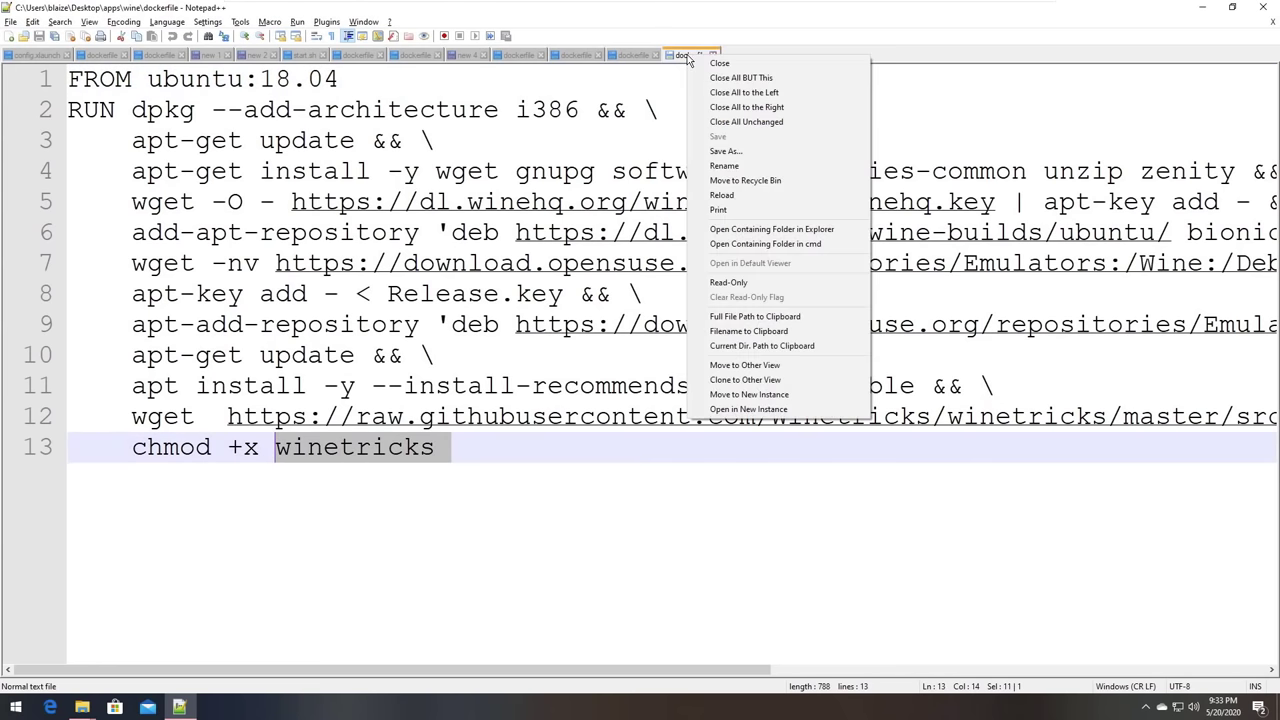
pyautogui.click(766, 247)
pyautogui.moveTo(480, 116); pyautogui.dragTo(712, 268)
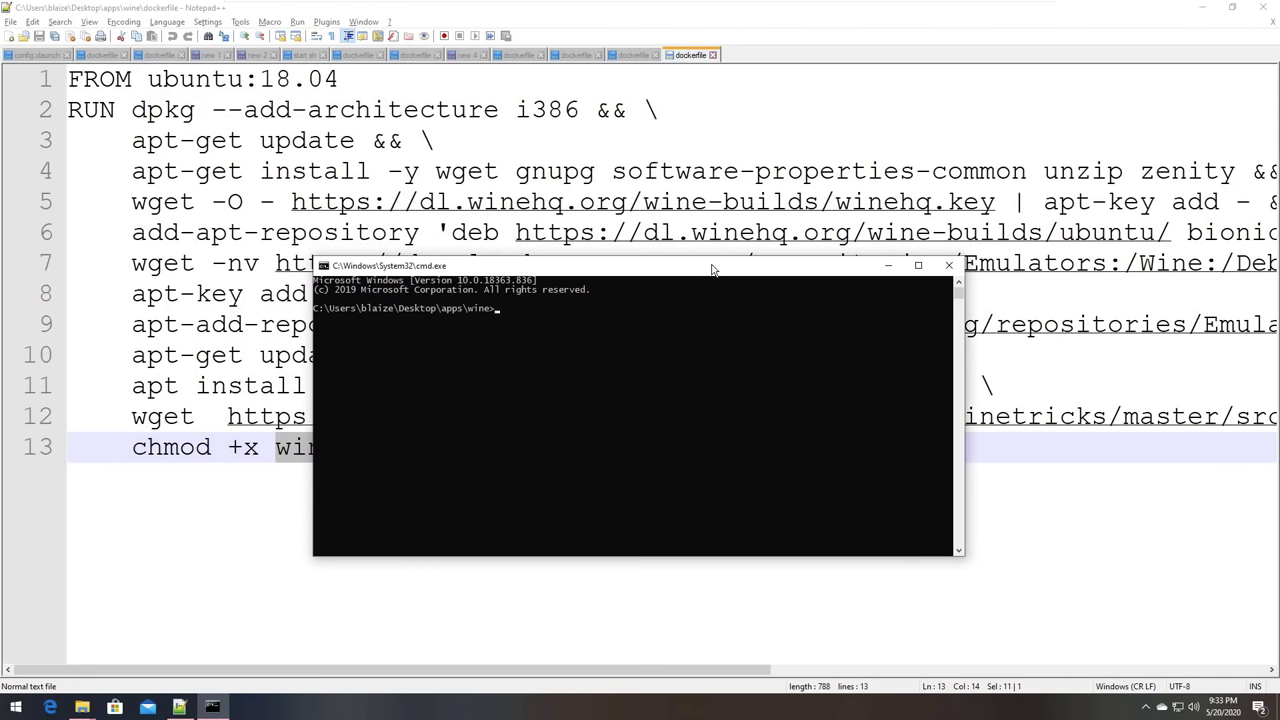
# Run the wine container interactively with DISPLAY set to 192.168.255.134:0 and /bin/bash as its command.
pyautogui.write('docker run -it -e DISPLAY=192.168.2')
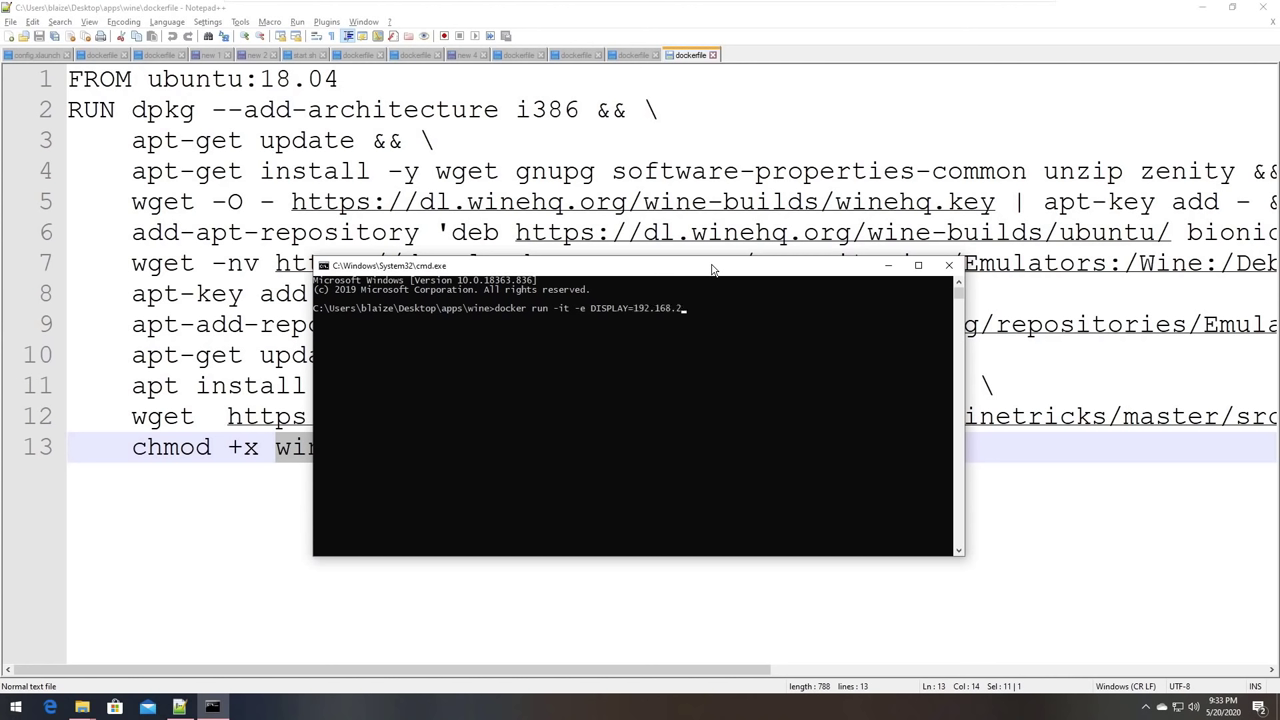
pyautogui.write('55.134:0 wine /bin/bash')
pyautogui.press('Return')
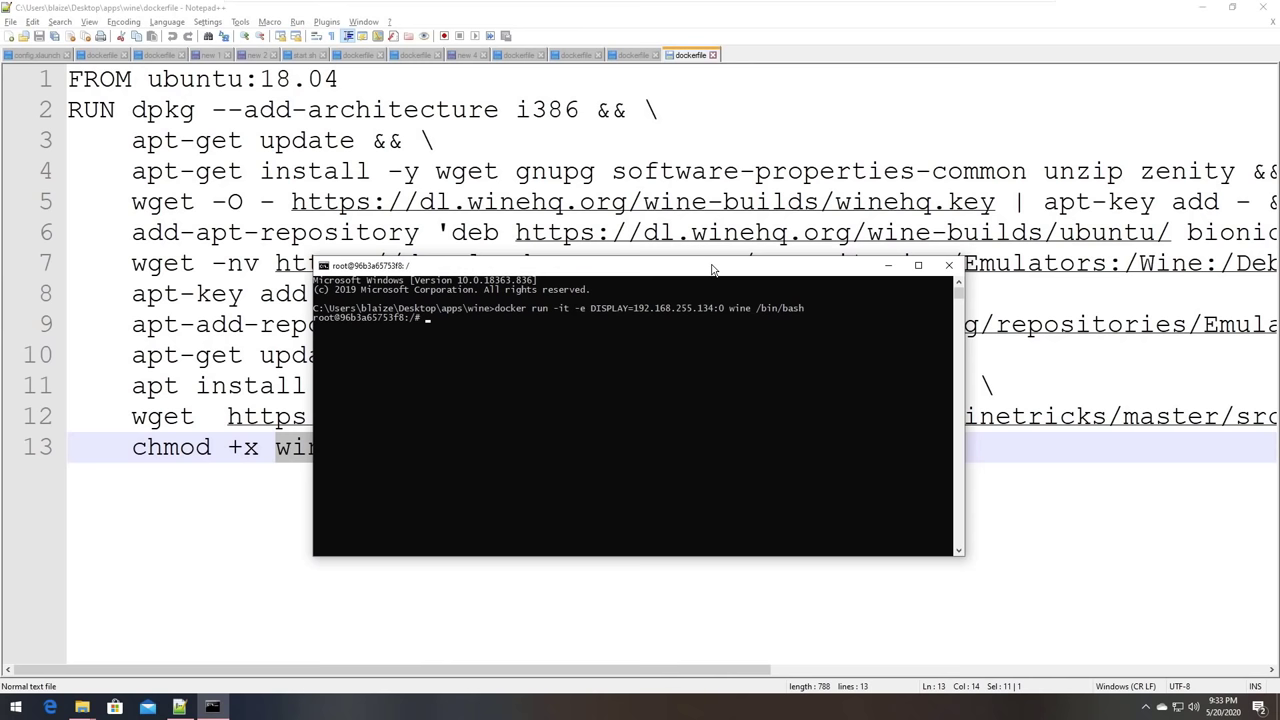
# Launch ./winetricks in the container and proceed with the default wineprefix.
pyautogui.write('./winetricks')
pyautogui.press('Return')
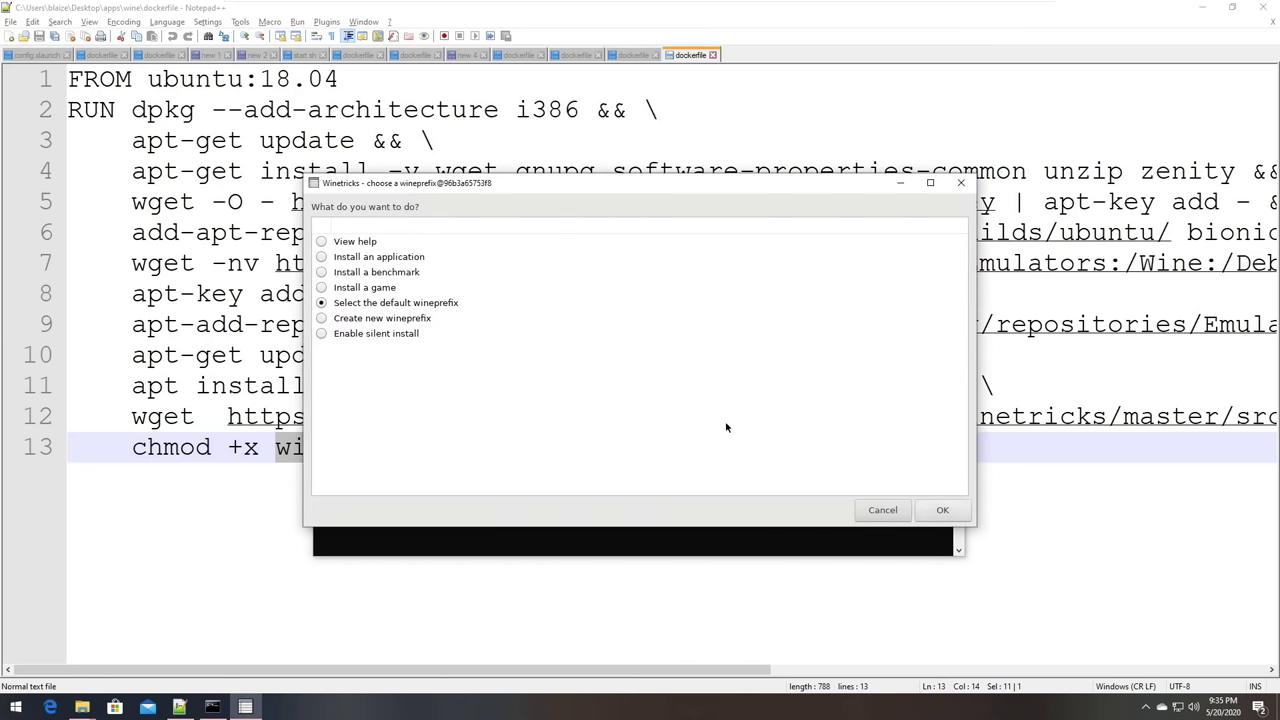
pyautogui.click(942, 510)
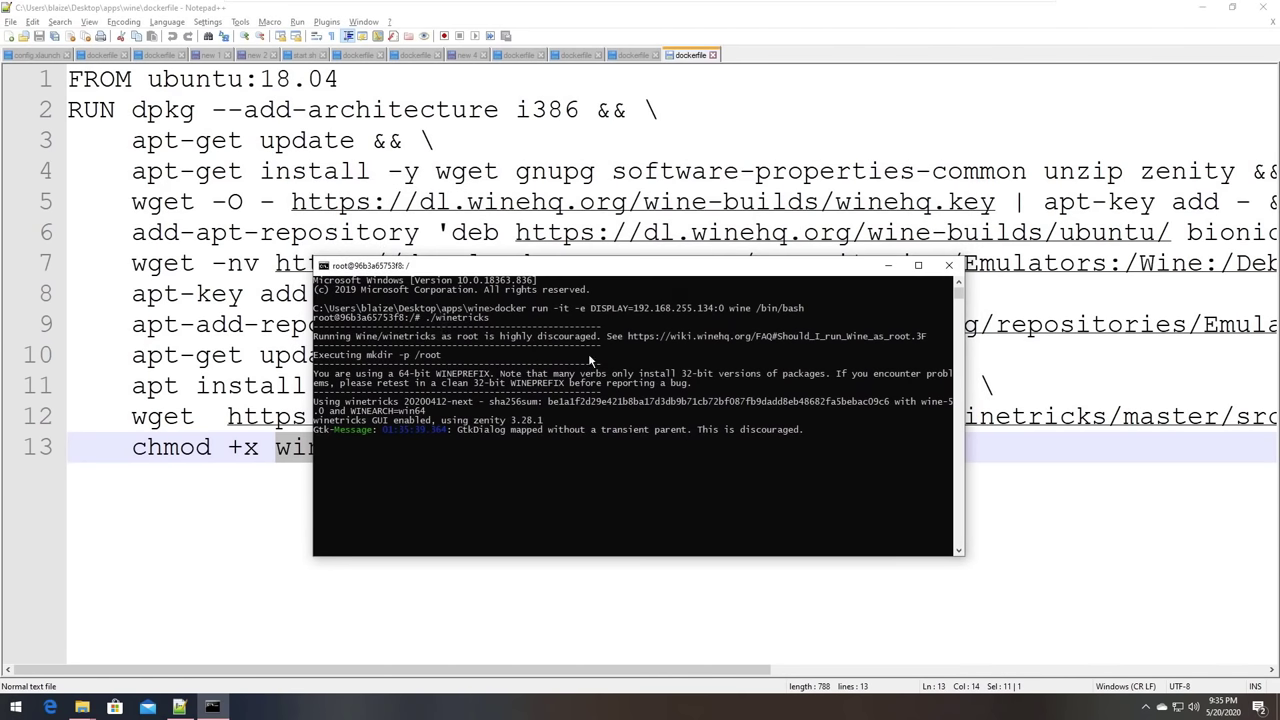
pyautogui.click(688, 456)
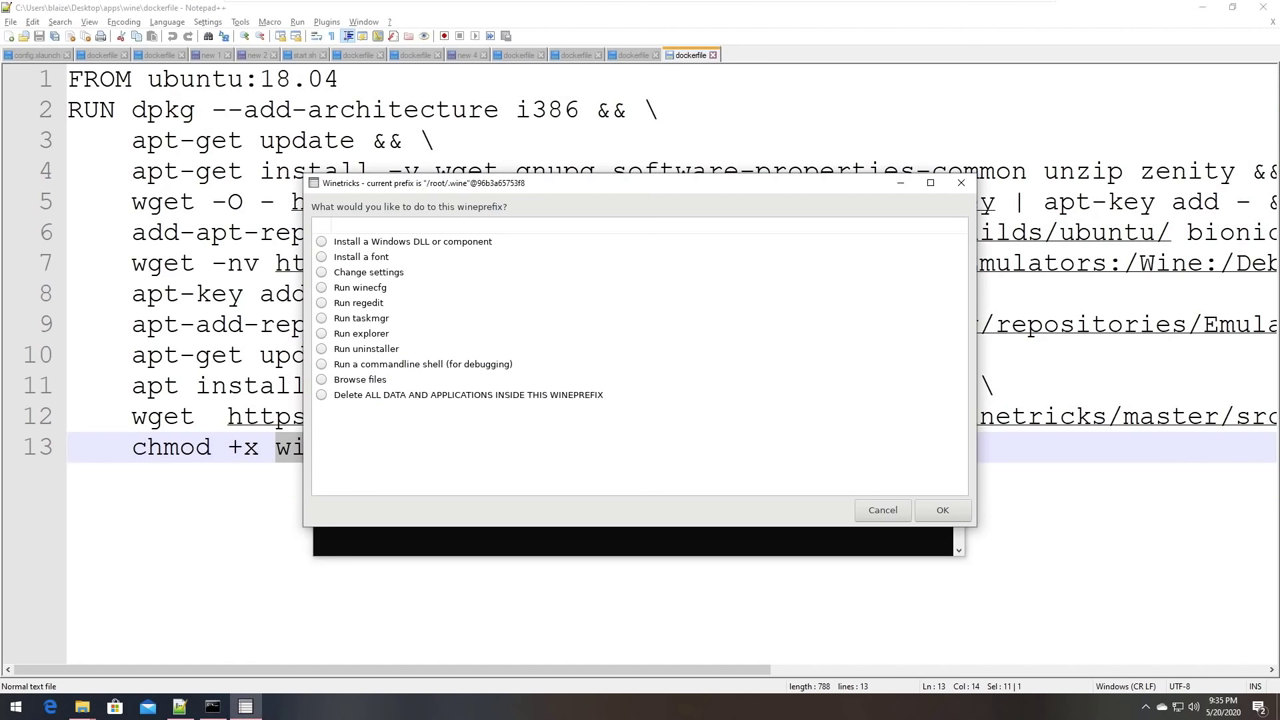
# Choose to install a Windows DLL or component and look through the available packages.
pyautogui.click(322, 242)
pyautogui.click(935, 515)
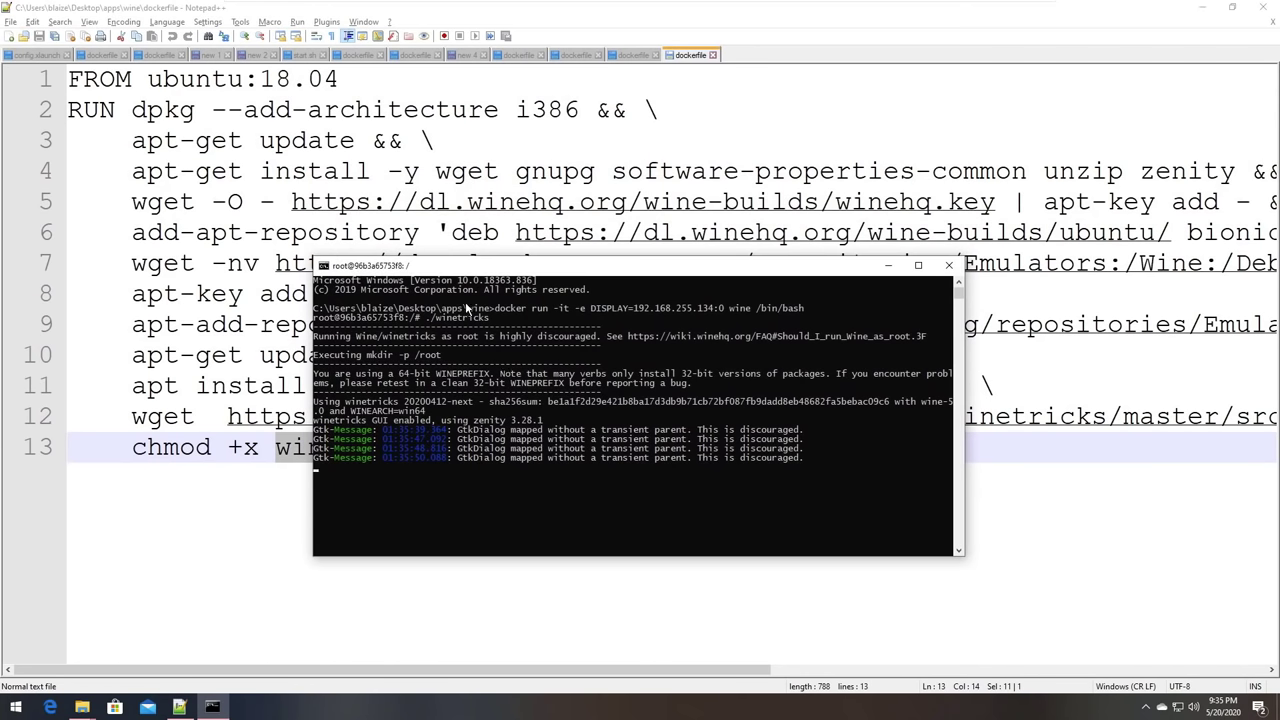
pyautogui.scroll(-5, 565, 420)
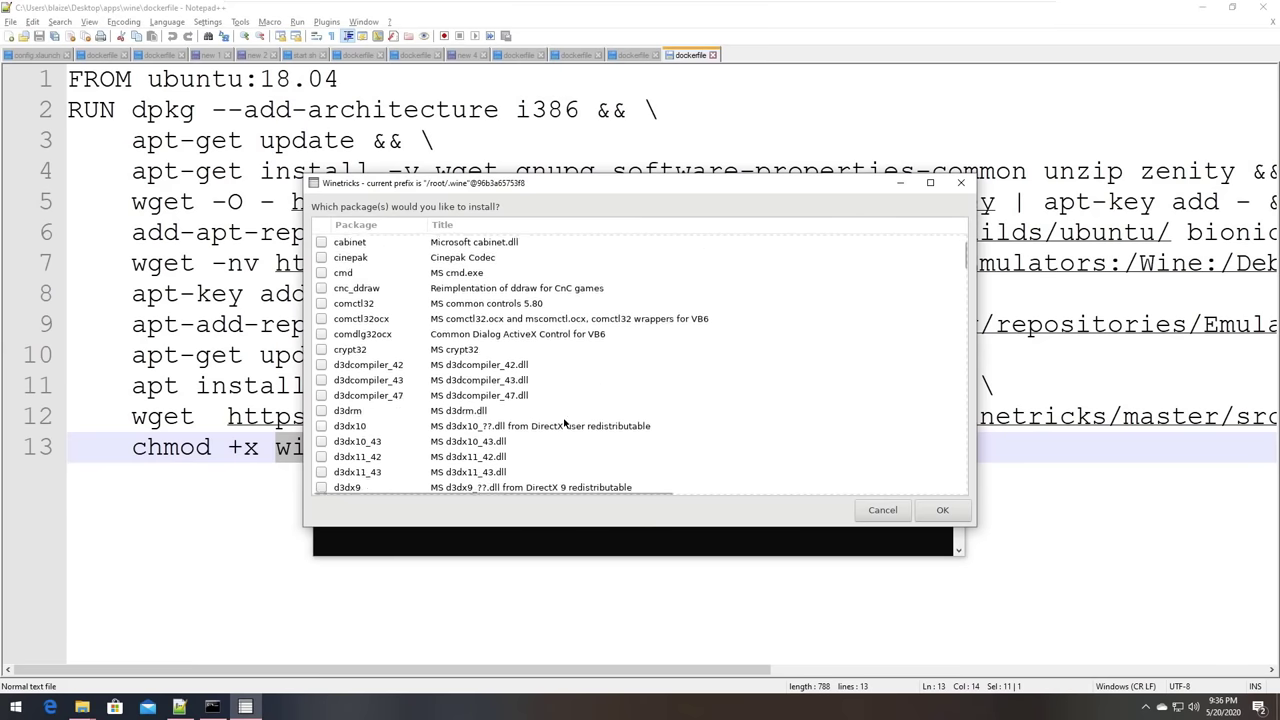
pyautogui.scroll(-5, 560, 418)
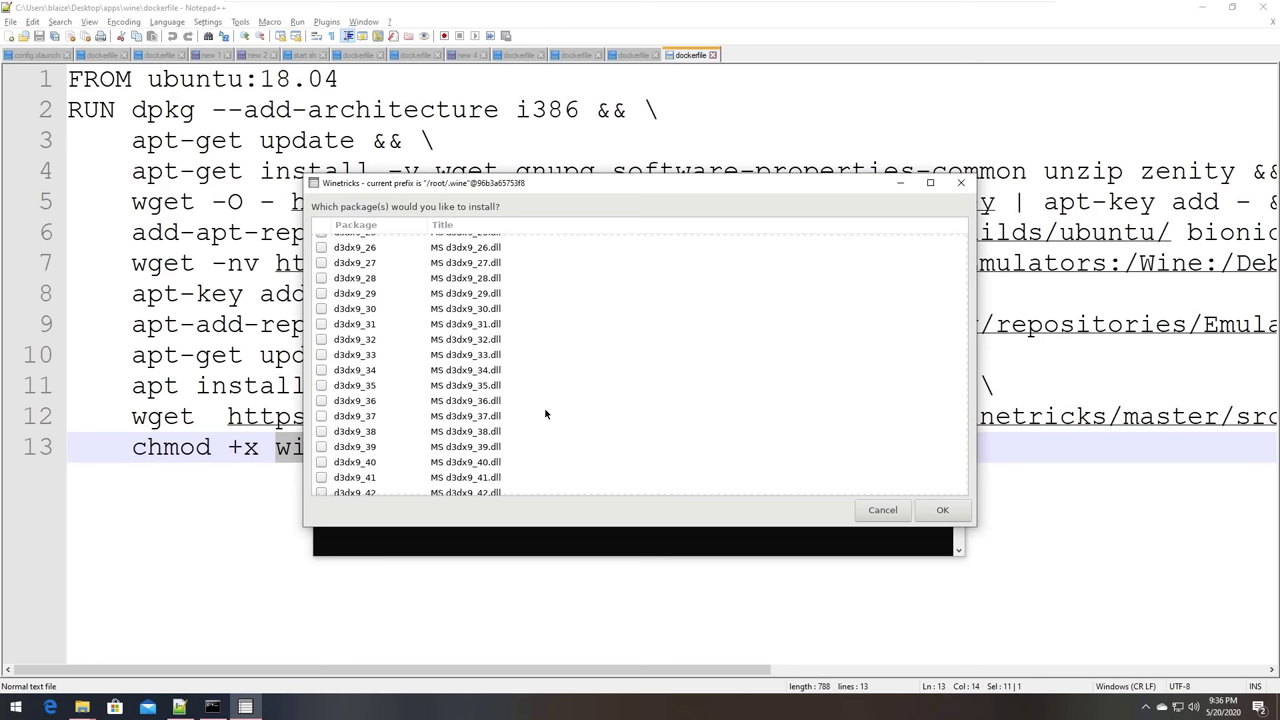
pyautogui.scroll(-4, 545, 413)
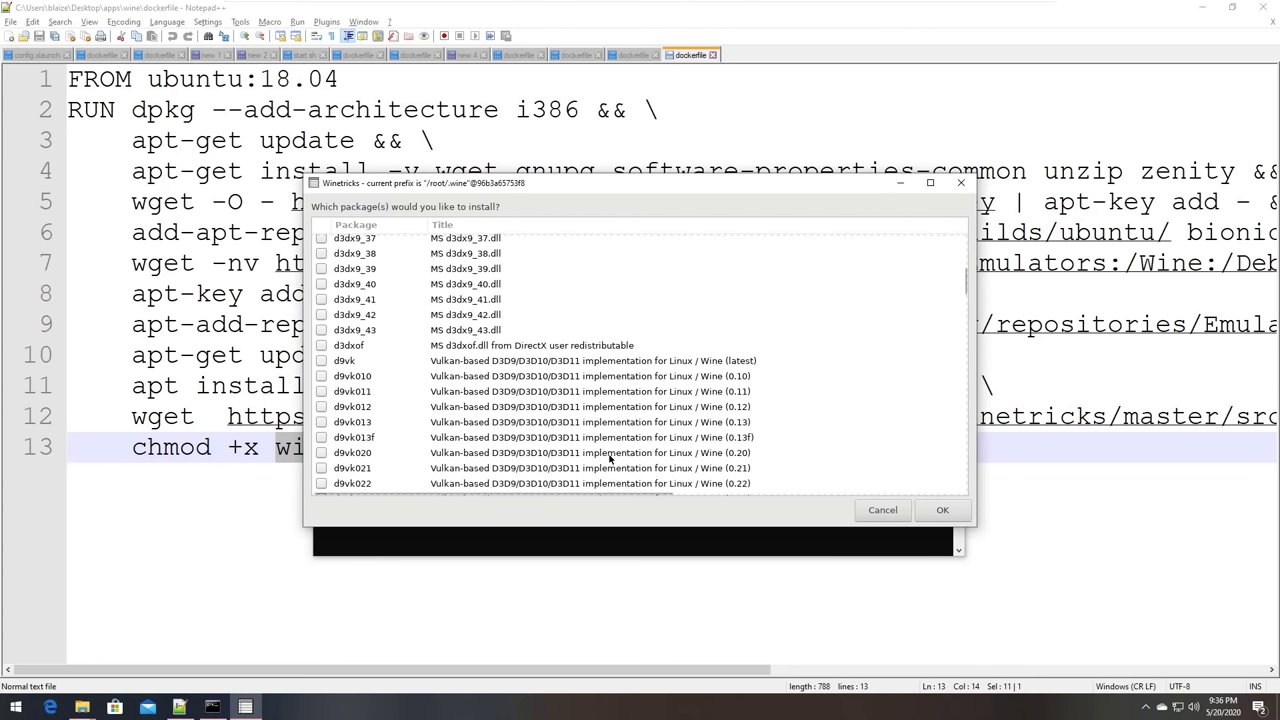
# Cancel out of all the Winetricks dialogs and close the container's command prompt.
pyautogui.click(897, 512)
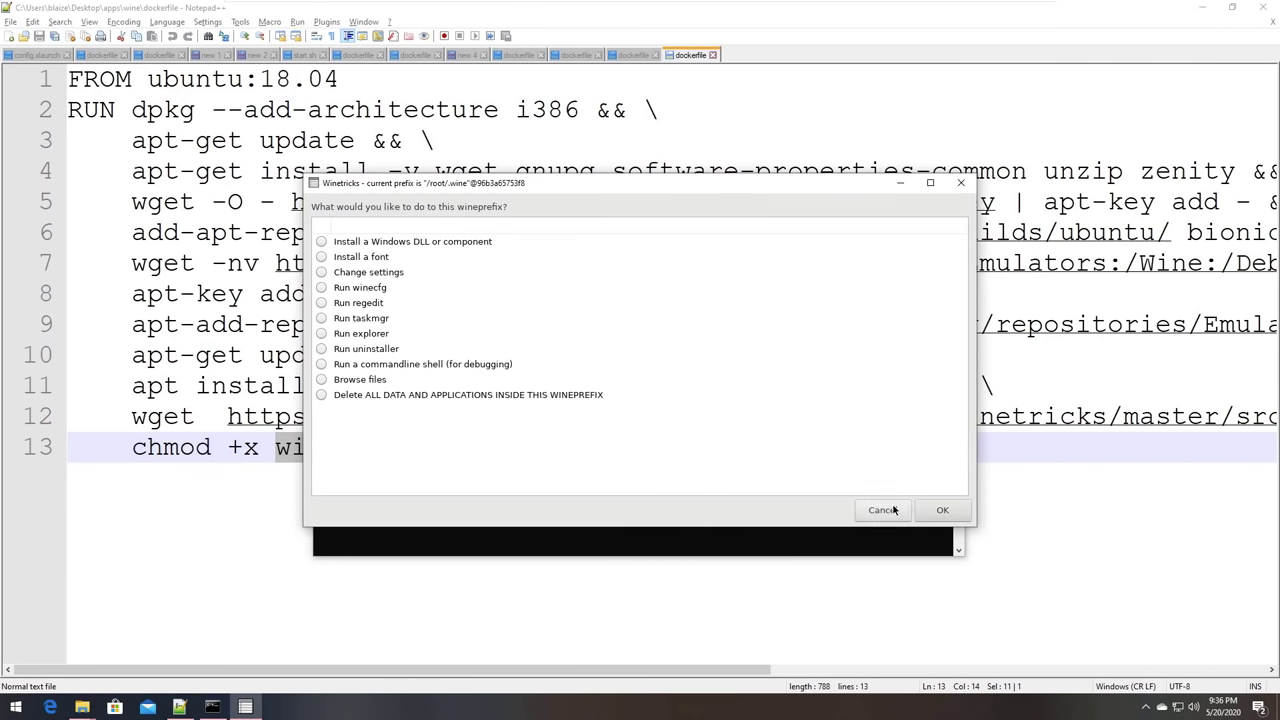
pyautogui.click(893, 510)
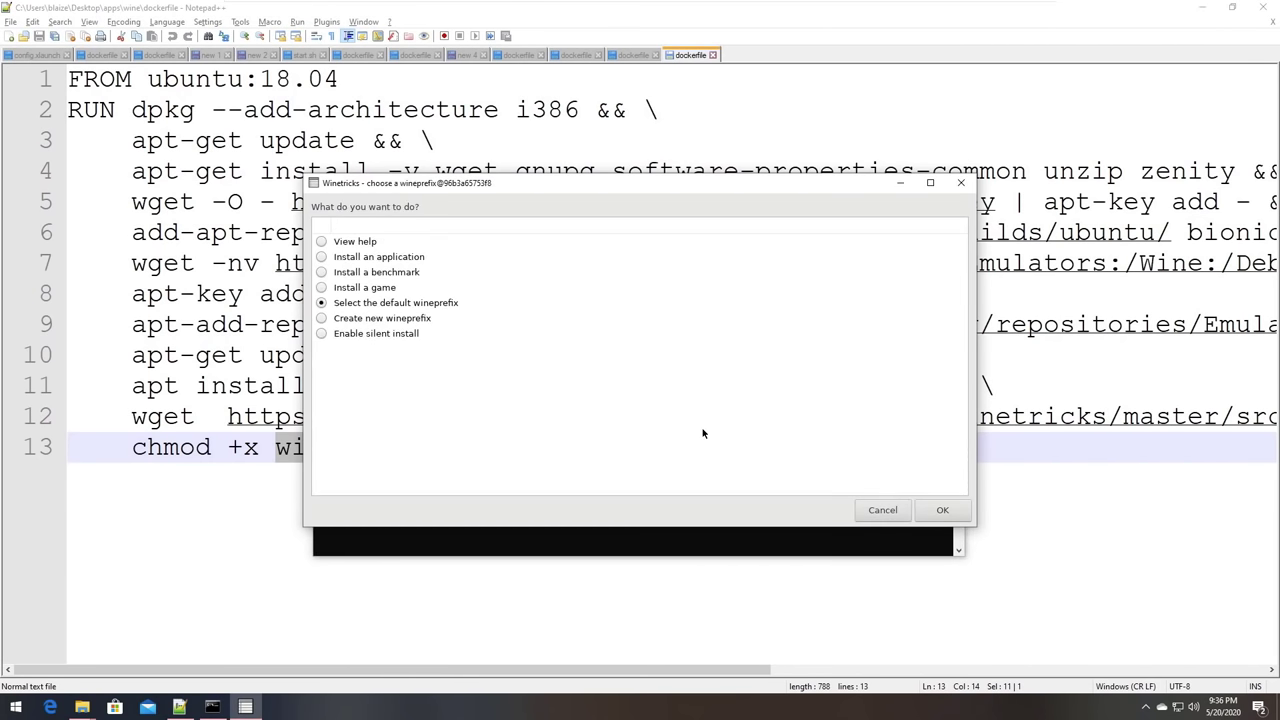
pyautogui.click(882, 510)
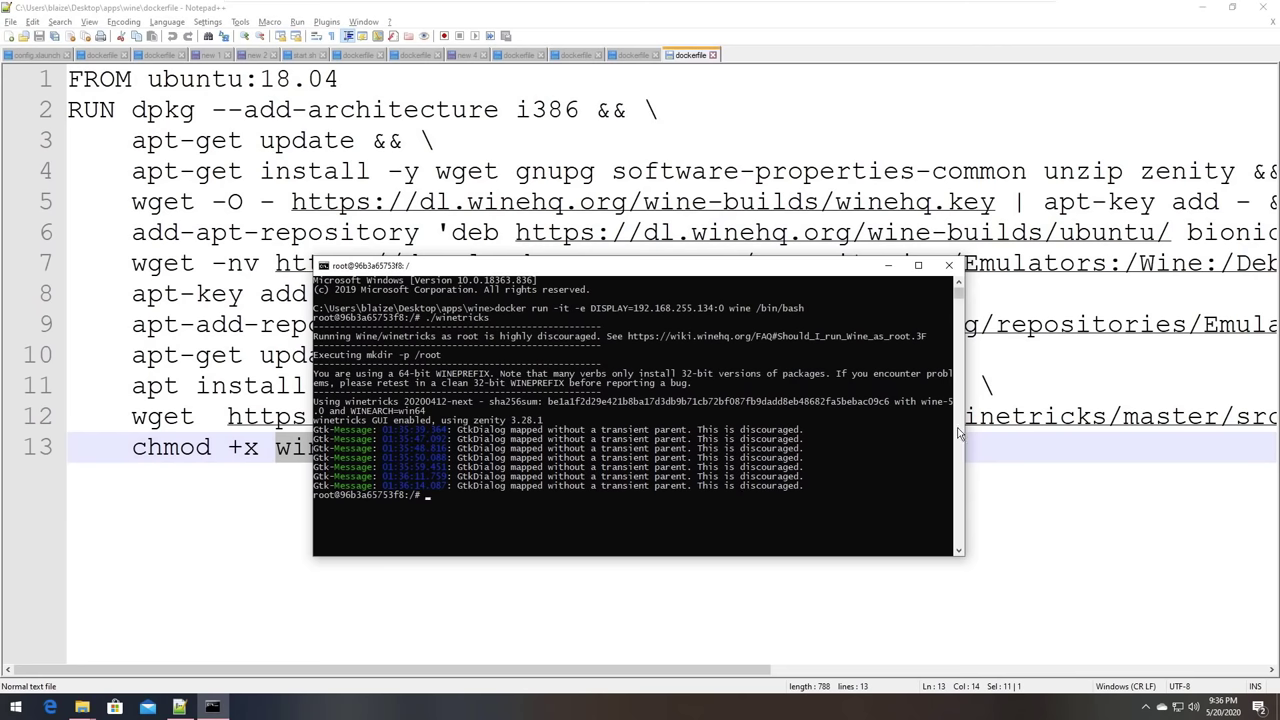
pyautogui.click(950, 267)
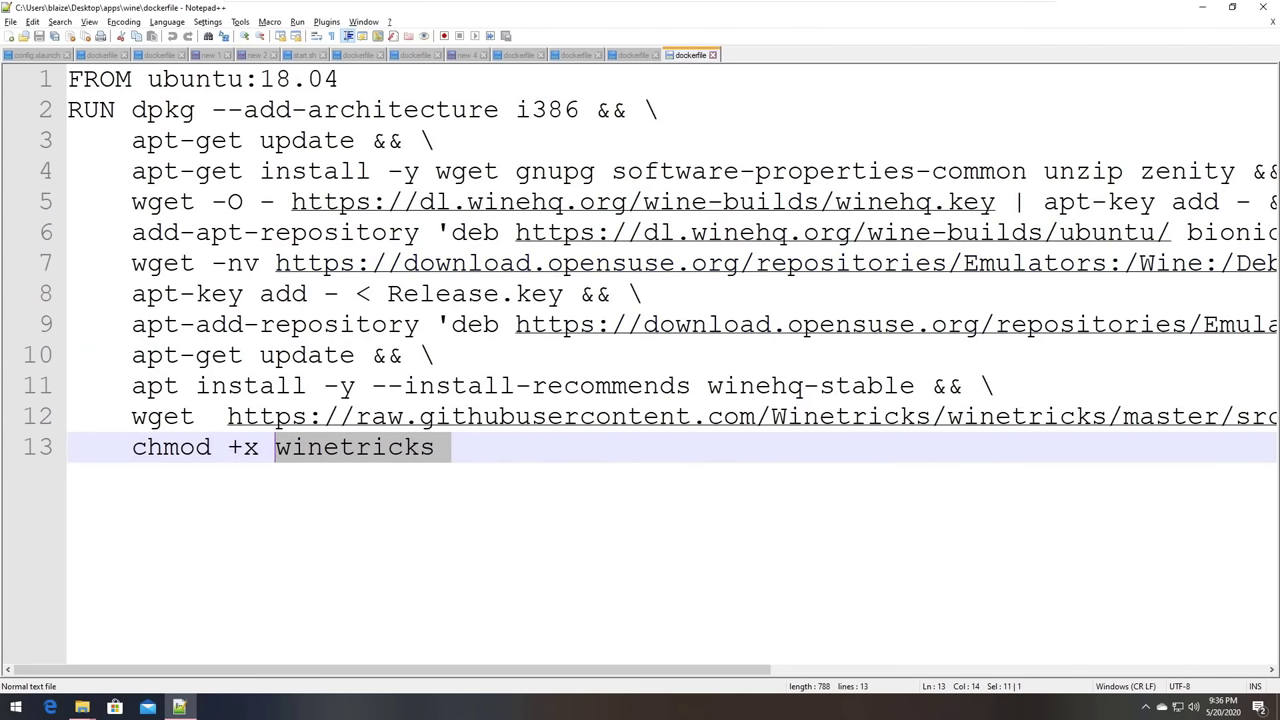
# Switch to File Explorer and open the dockerfile from the apps\net35 folder in Notepad++.
pyautogui.moveTo(83, 709)
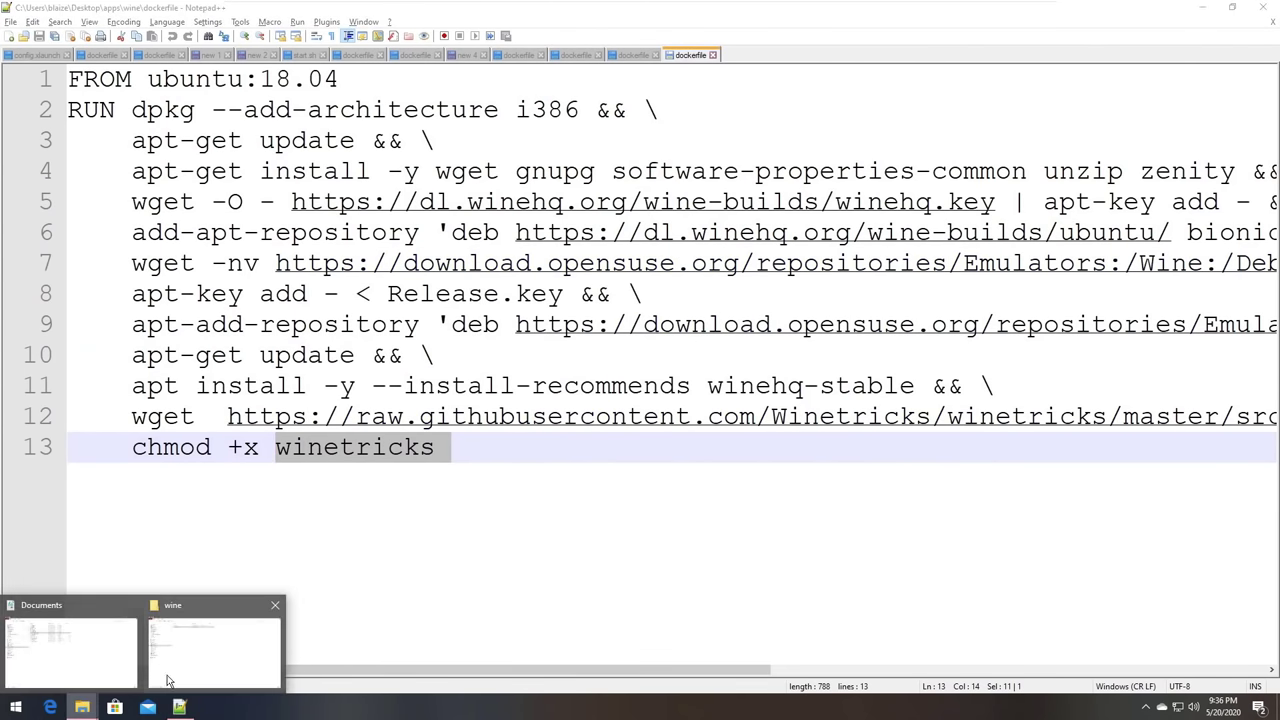
pyautogui.moveTo(96, 663)
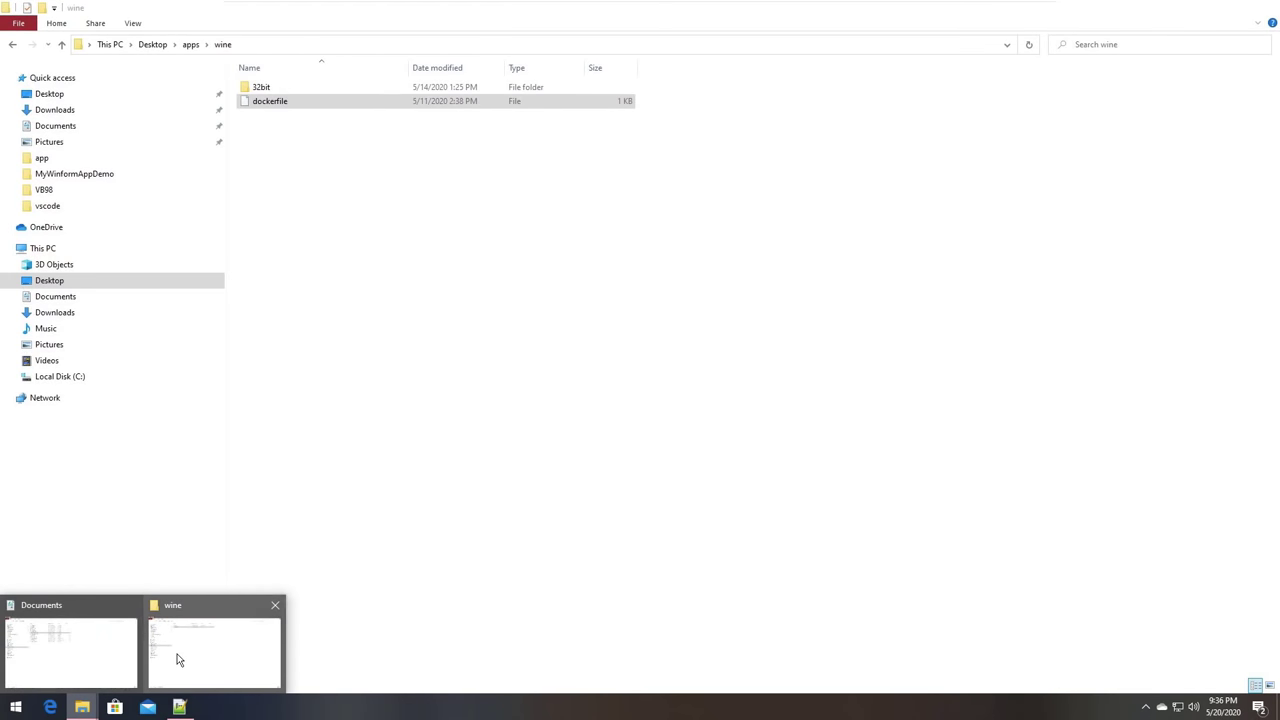
pyautogui.click(172, 658)
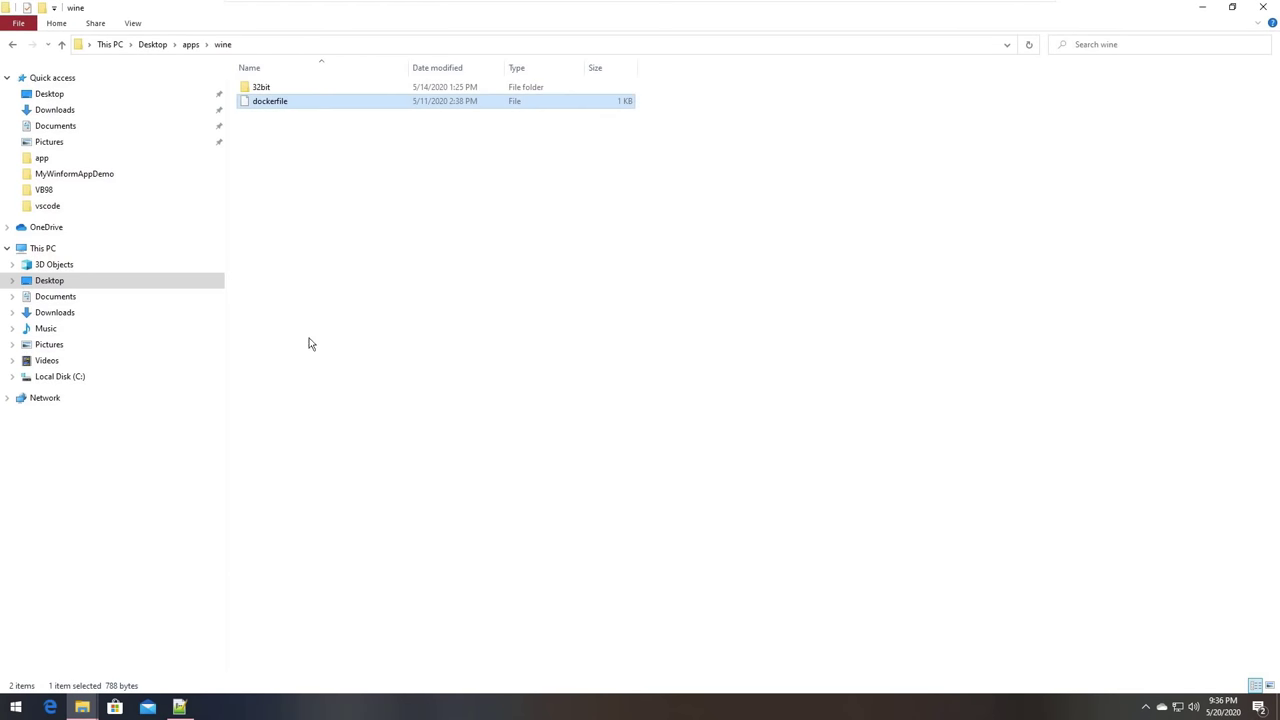
pyautogui.click(192, 44)
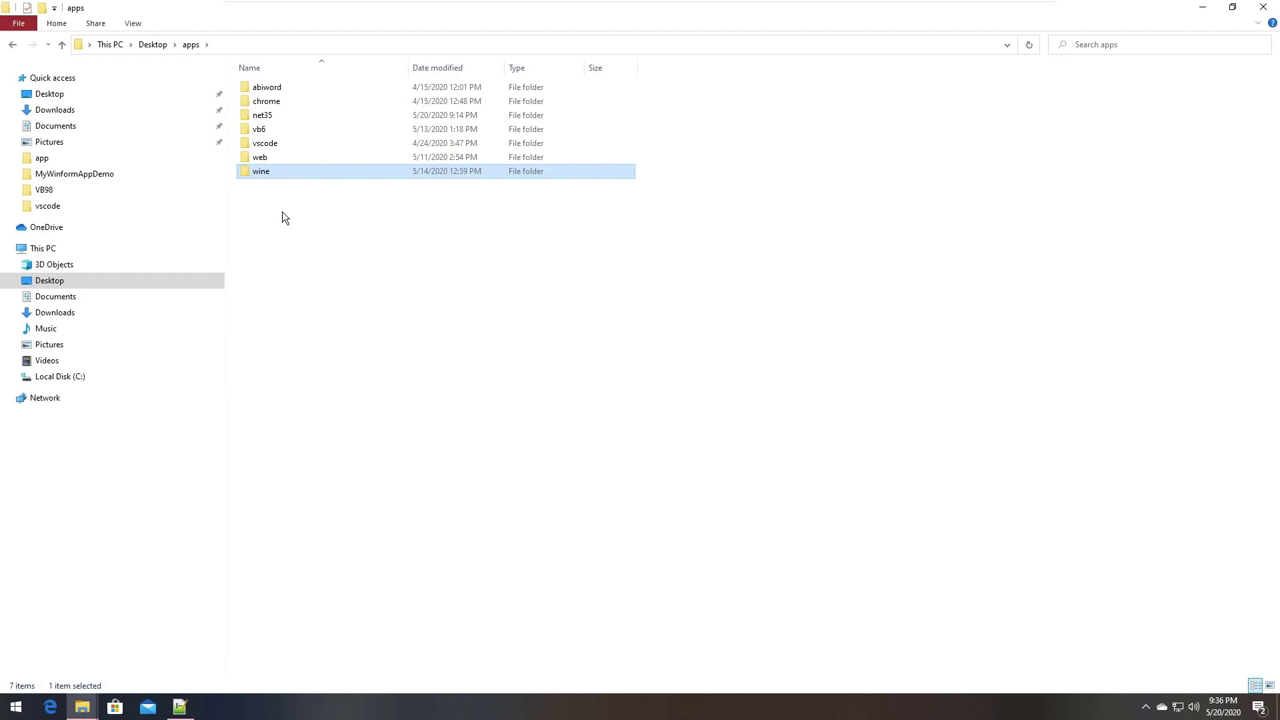
pyautogui.click(265, 118)
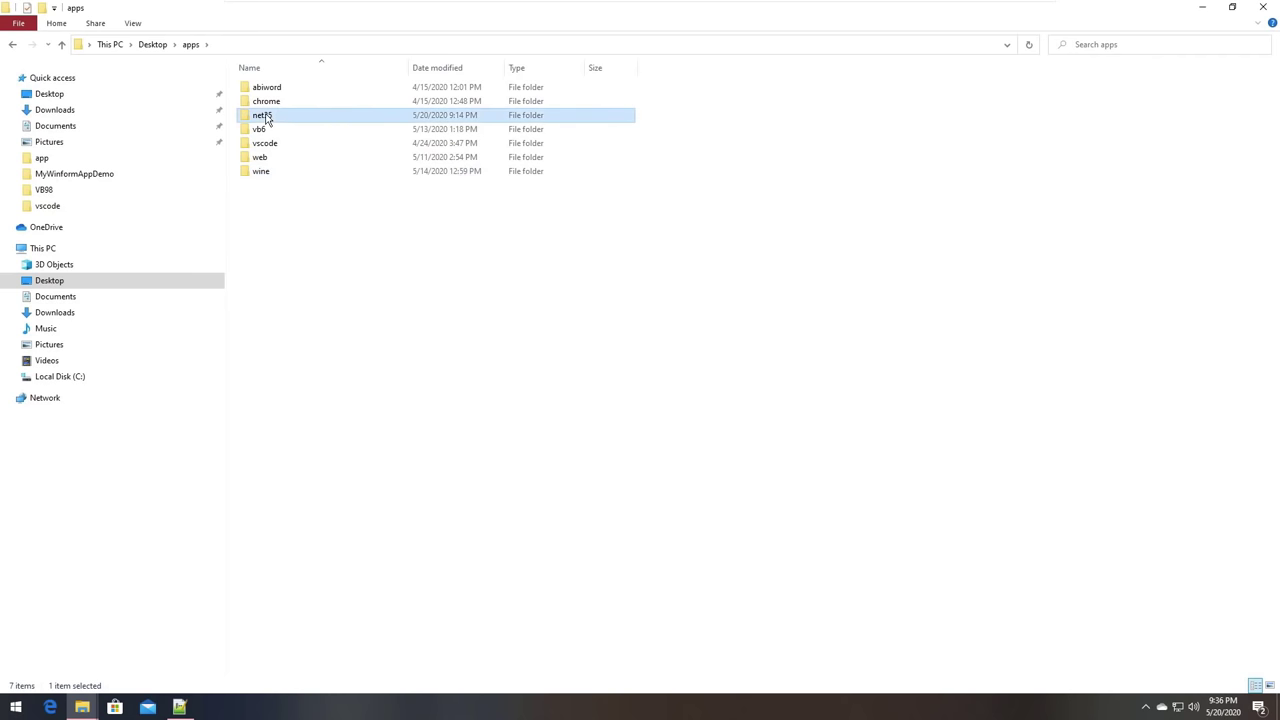
pyautogui.rightClick(267, 118)
pyautogui.doubleClick(257, 119)
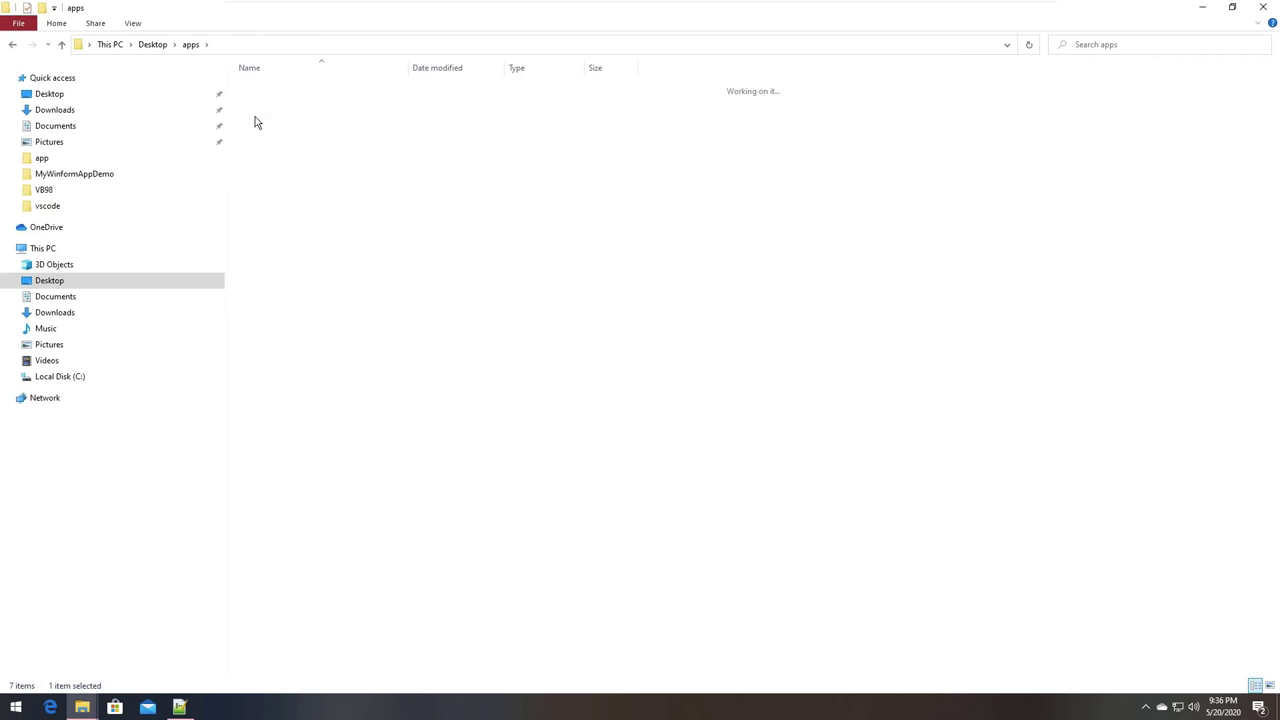
pyautogui.click(283, 102)
pyautogui.rightClick(283, 102)
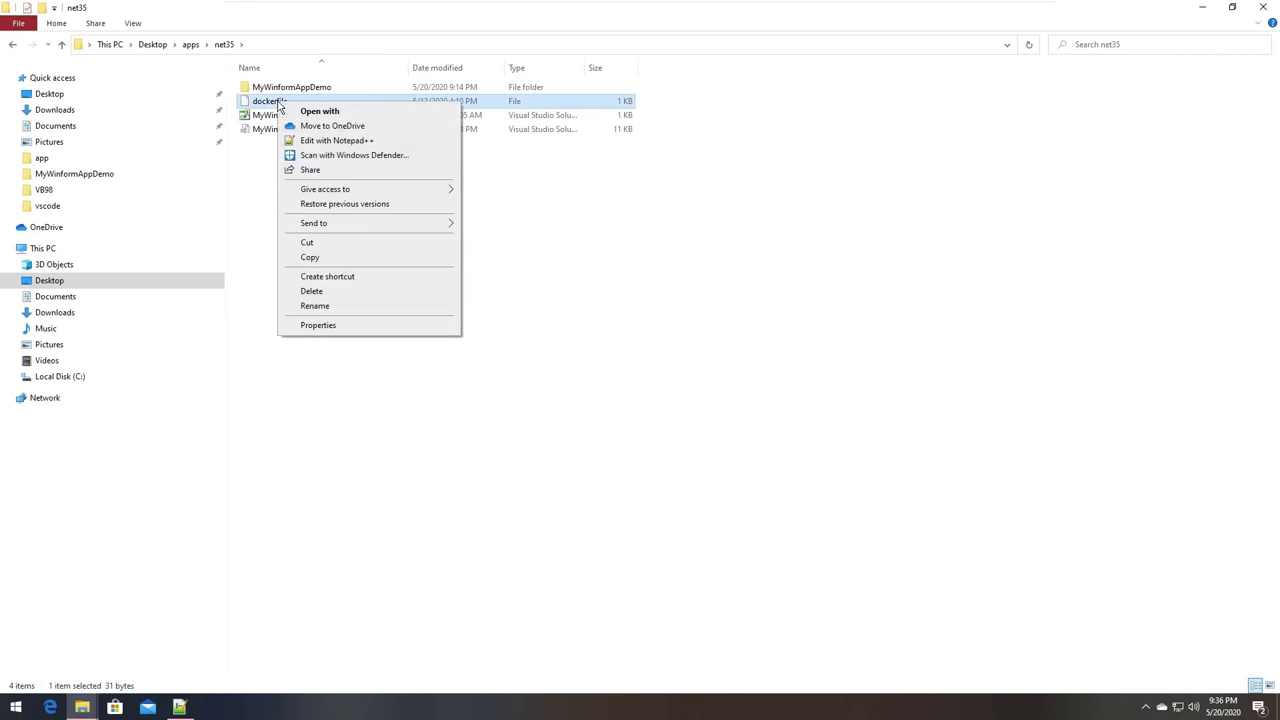
pyautogui.click(336, 139)
# Highlight the FROM net35 and CMD wine /MyApp.exe lines in turn, and open a command prompt in the dockerfile's folder.
pyautogui.moveTo(228, 80); pyautogui.dragTo(59, 86)
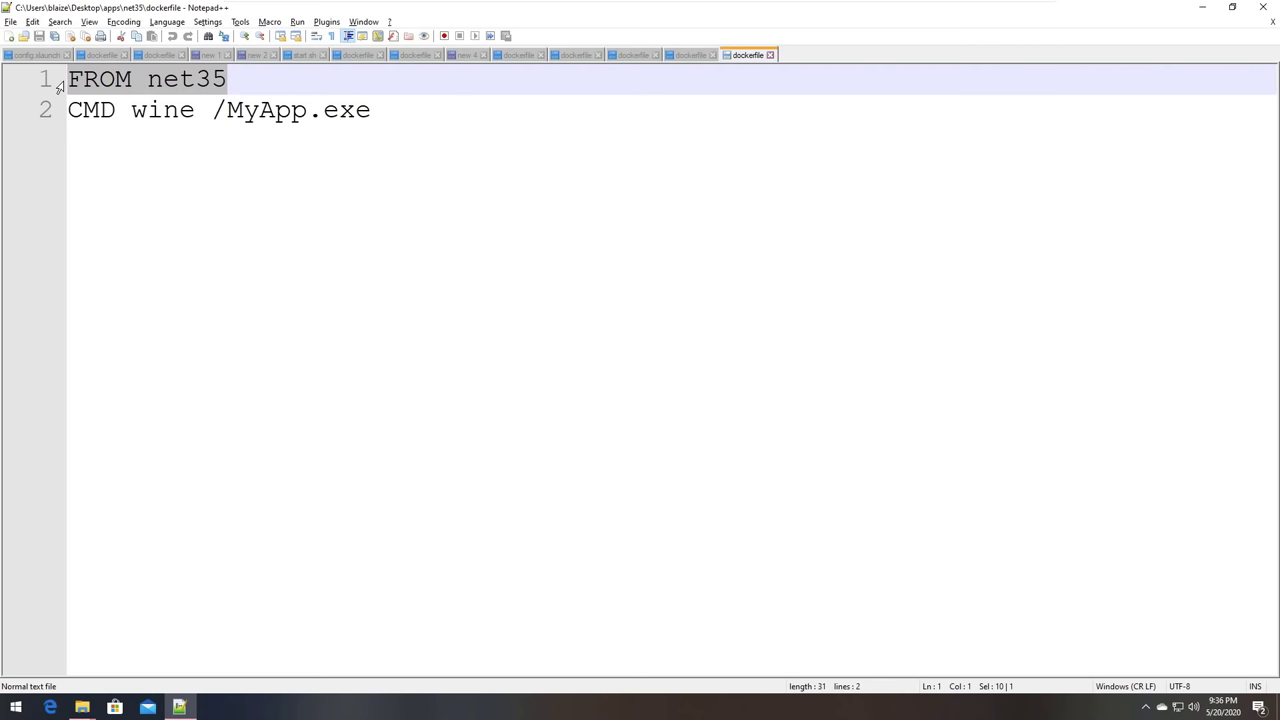
pyautogui.moveTo(370, 110); pyautogui.dragTo(66, 112)
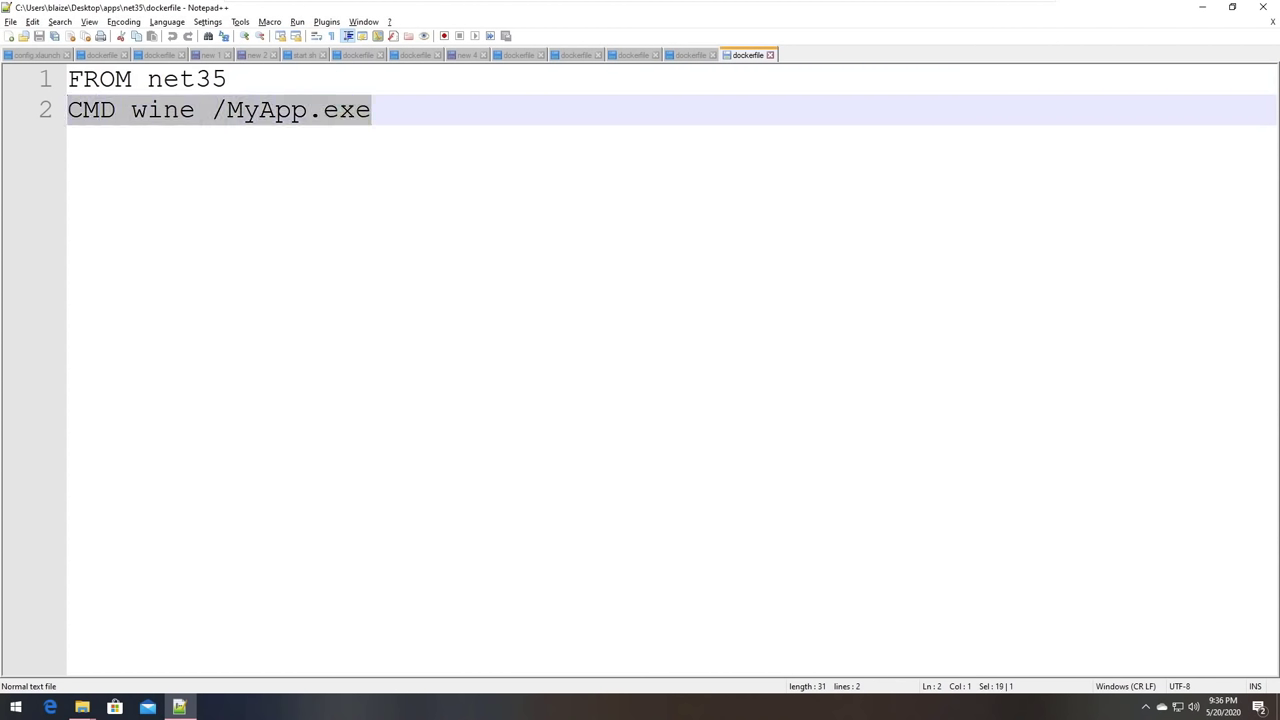
pyautogui.click(257, 118)
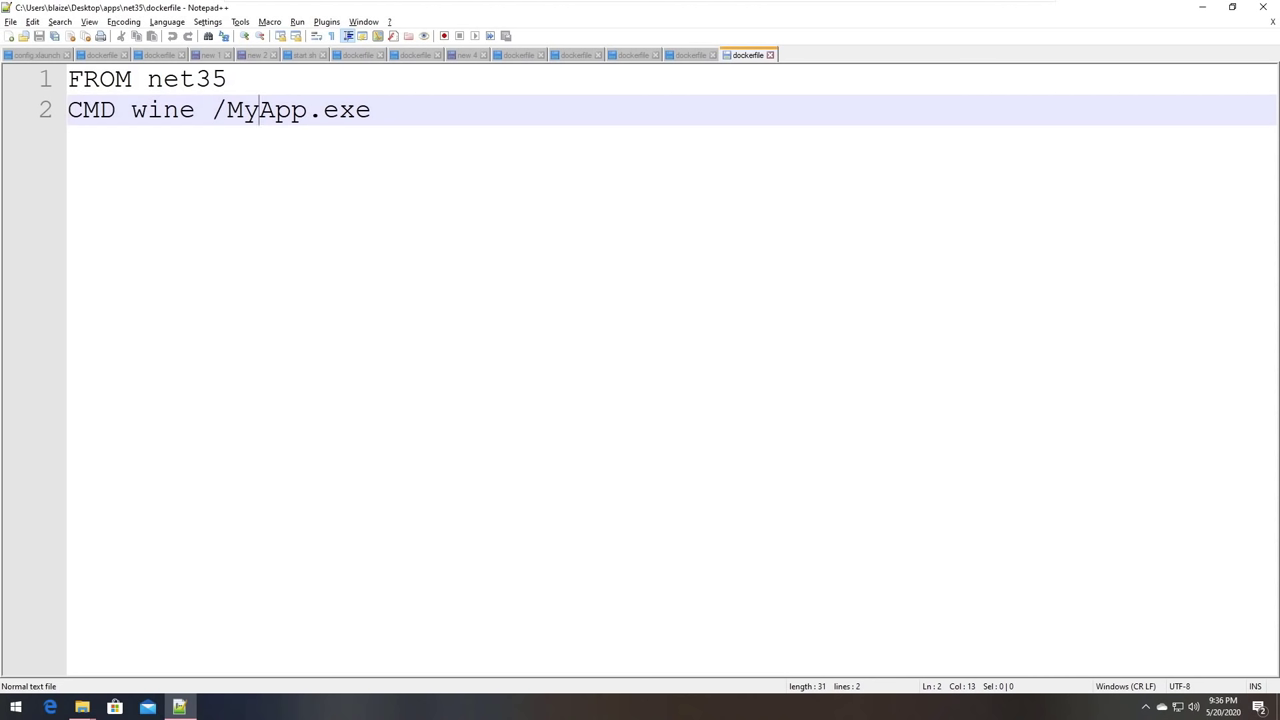
pyautogui.rightClick(748, 57)
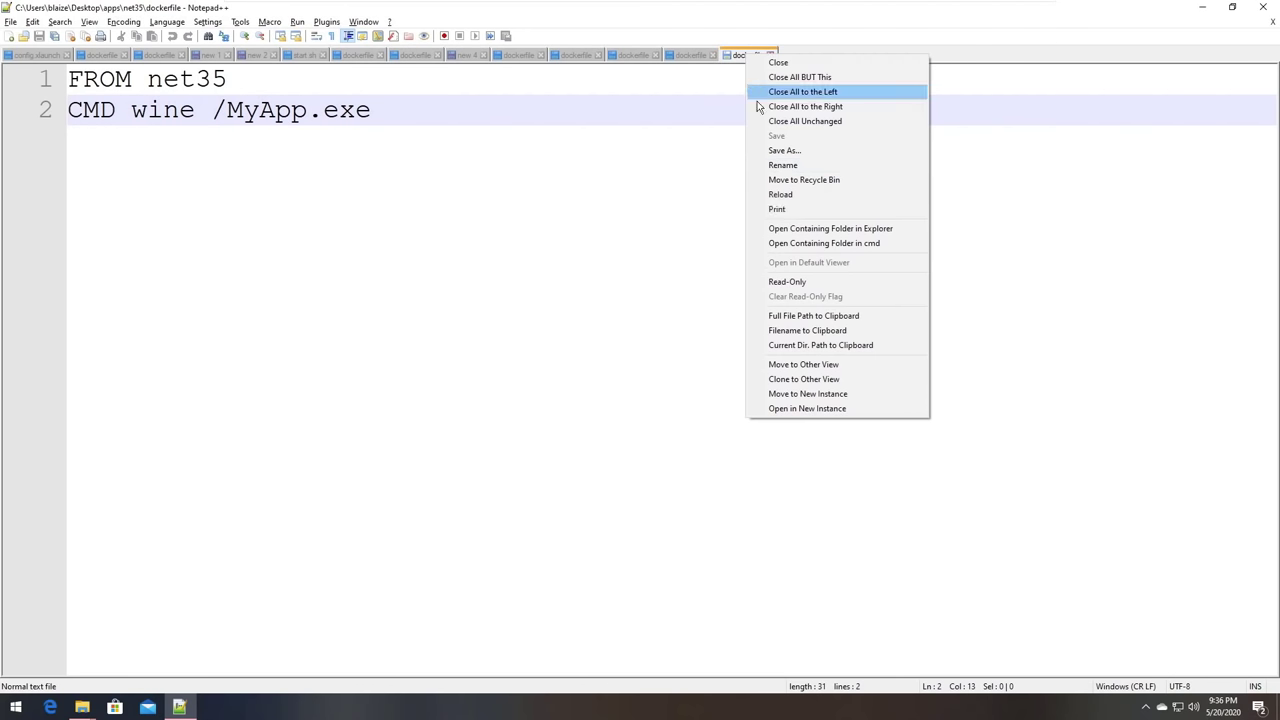
pyautogui.click(825, 243)
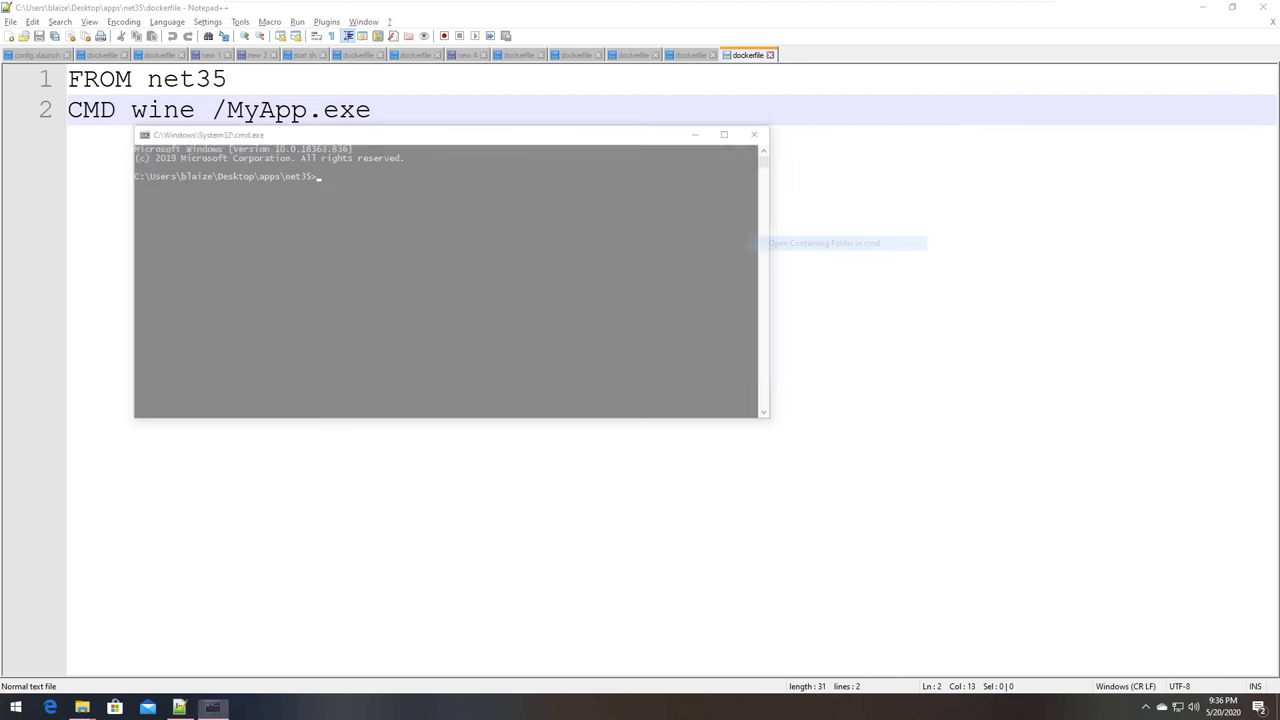
# Run docker images in the net35 folder's command prompt and look through the repository list for the available application images.
pyautogui.moveTo(607, 152); pyautogui.dragTo(775, 215)
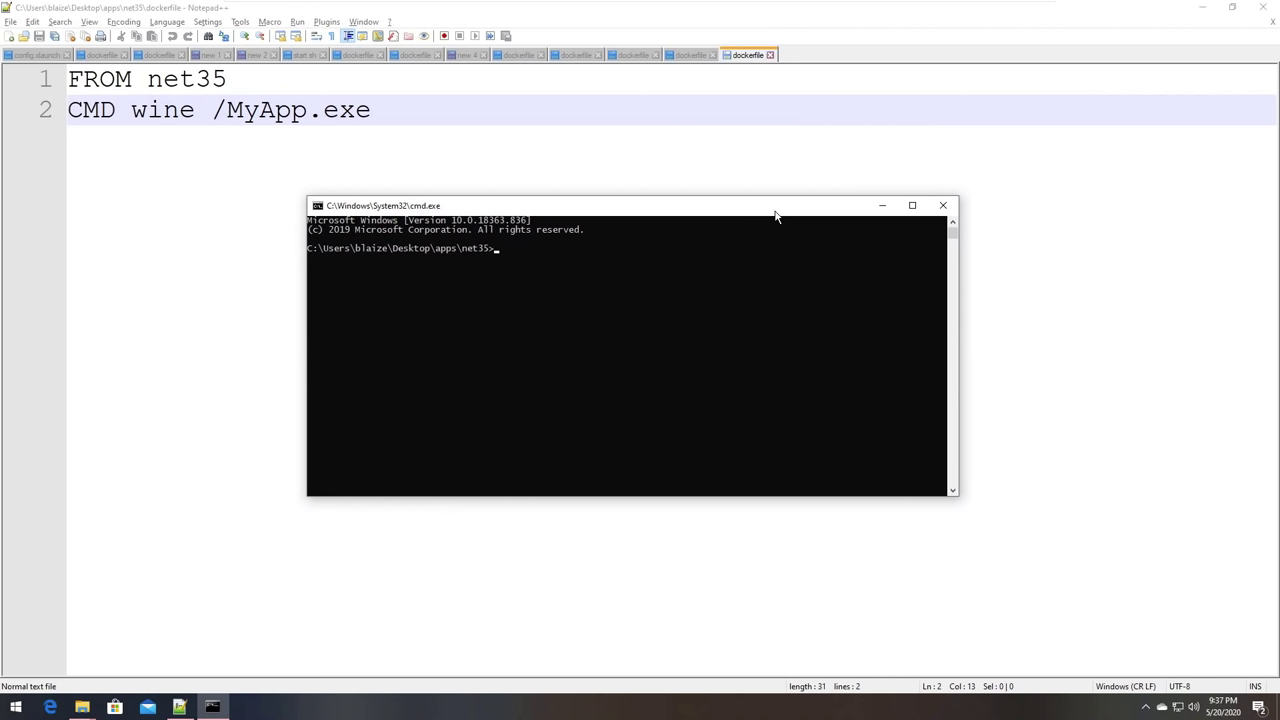
pyautogui.write('docker images')
pyautogui.press('Return')
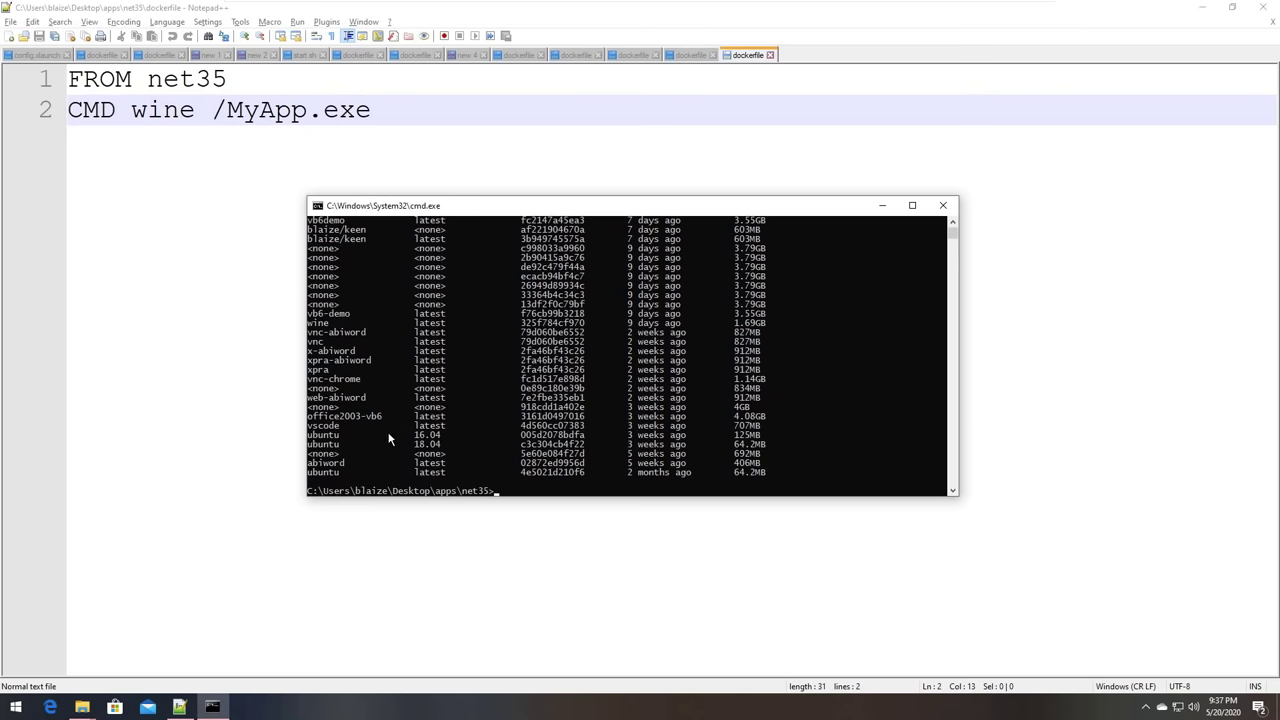
pyautogui.scroll(3, 385, 441)
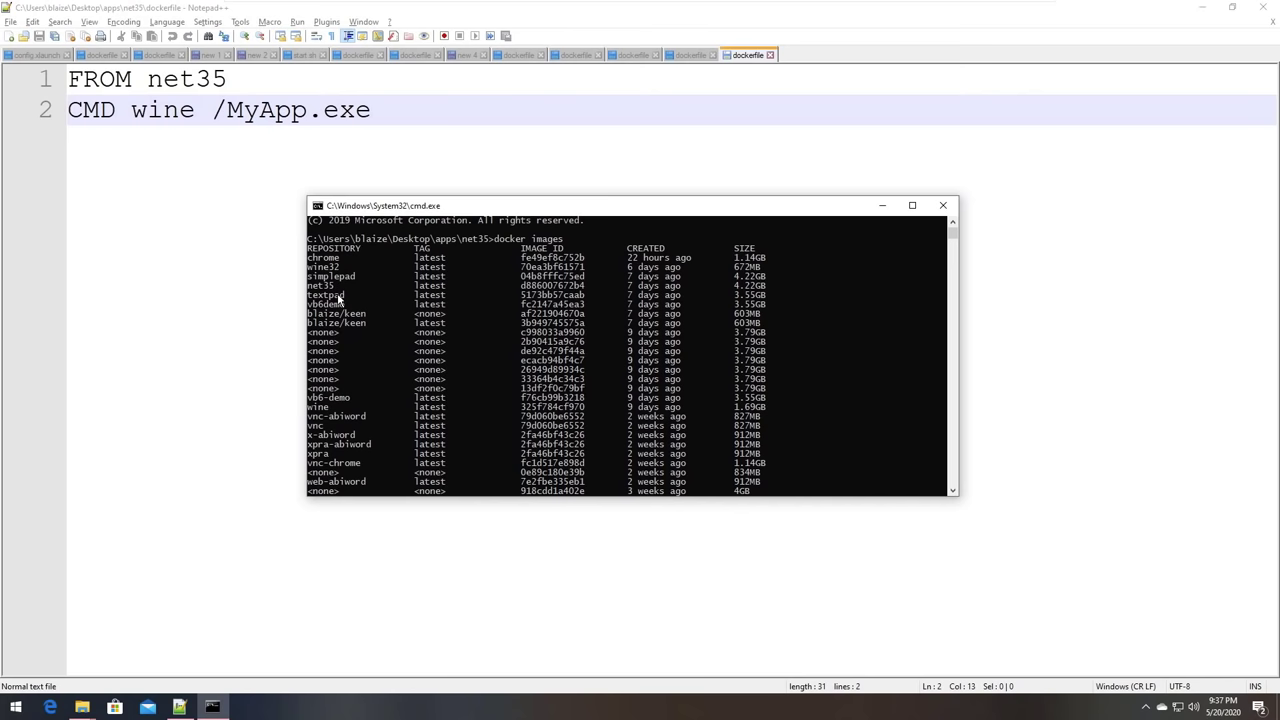
pyautogui.scroll(-7, 398, 321)
# Run the simplepad image as a container with the environment variable DISPLAY=192.168.255.134:0.
pyautogui.write('dic')
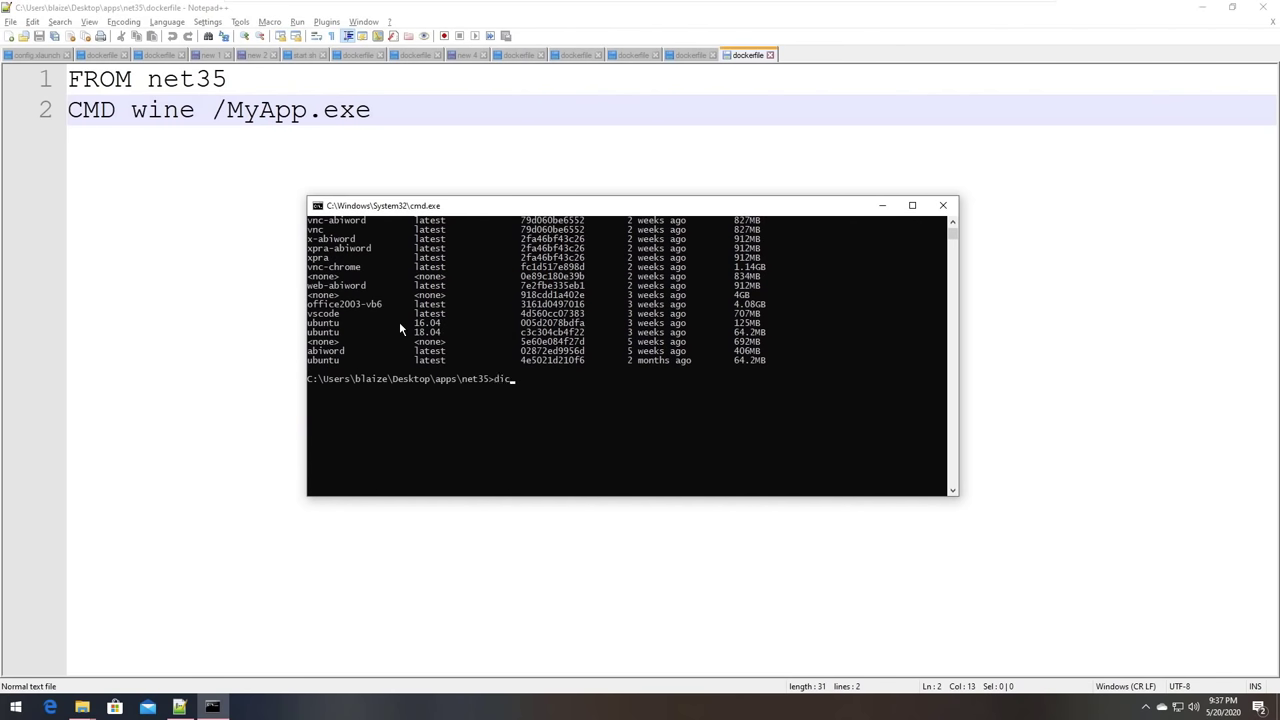
pyautogui.press('BackSpace')
pyautogui.press('BackSpace')
pyautogui.press('BackSpace')
pyautogui.write('docker run -e DISPLAY=192.168.255.134:0')
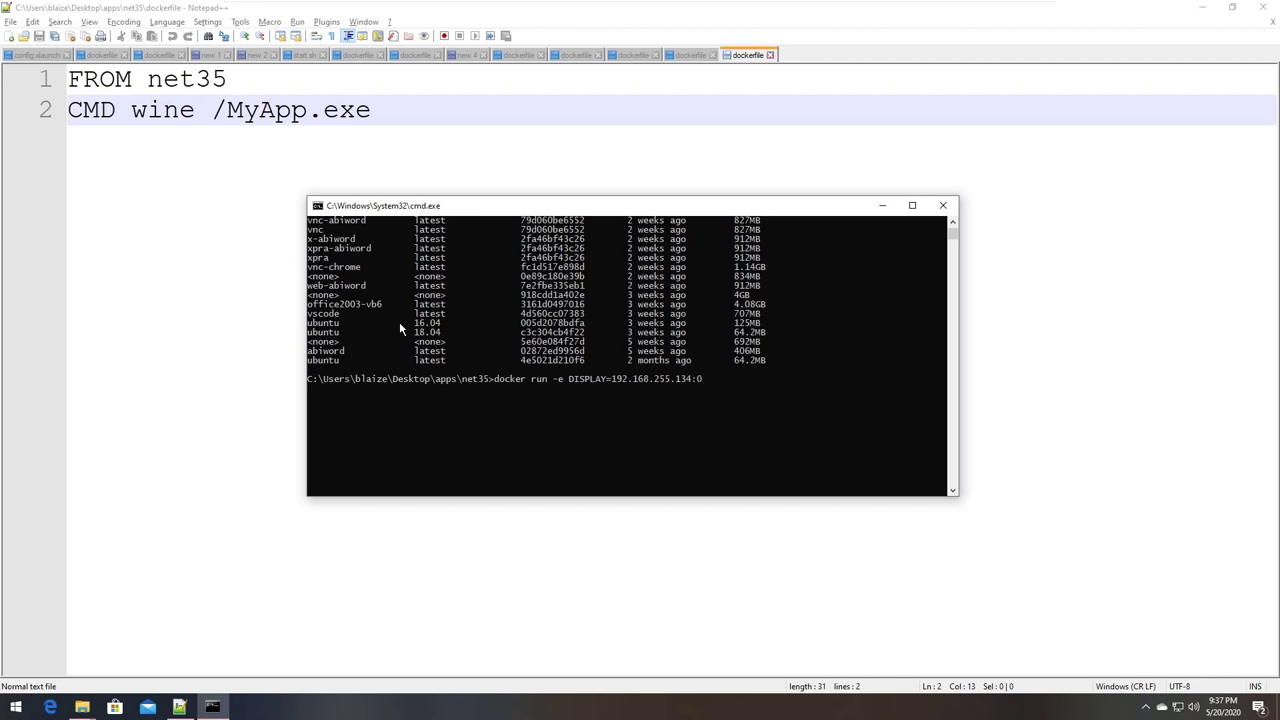
pyautogui.write(' simplepad')
pyautogui.press('Return')
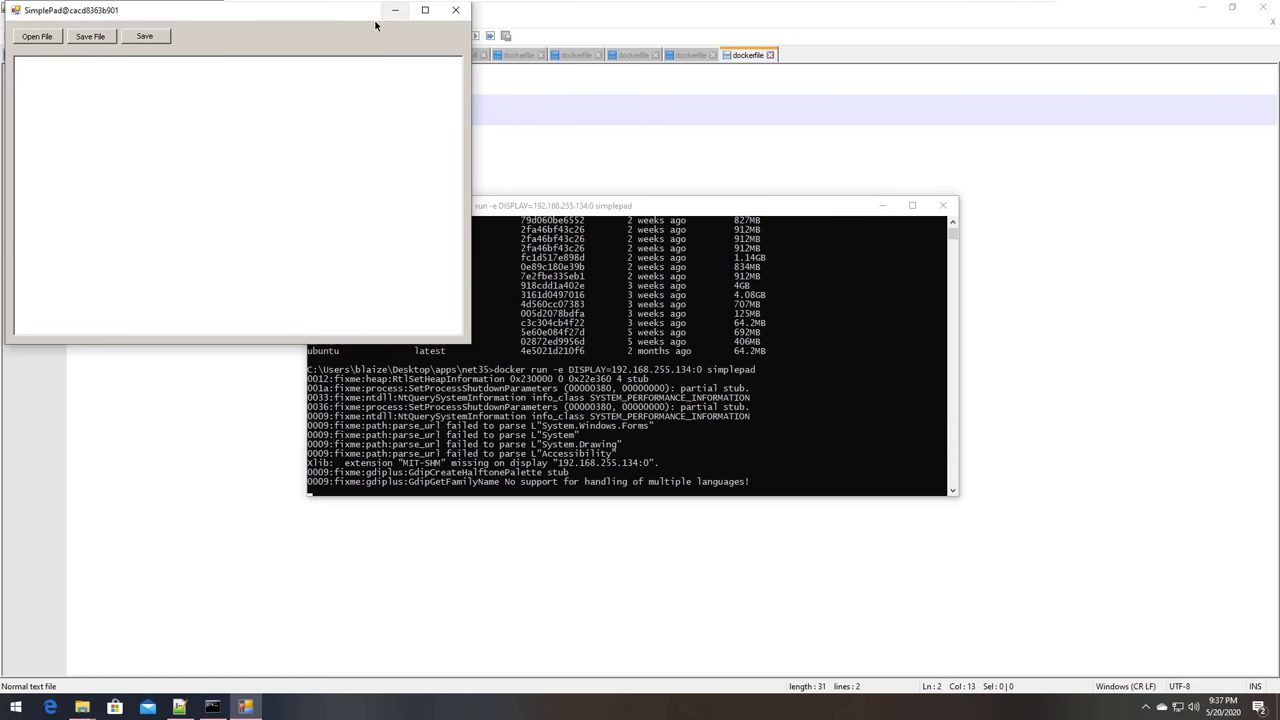
# Move the SimplePad window toward the middle of the desktop, make it slightly taller, and view its Open File dialog before closing it.
pyautogui.moveTo(395, 10); pyautogui.dragTo(729, 127)
pyautogui.moveTo(838, 442); pyautogui.dragTo(836, 472)
pyautogui.click(413, 150)
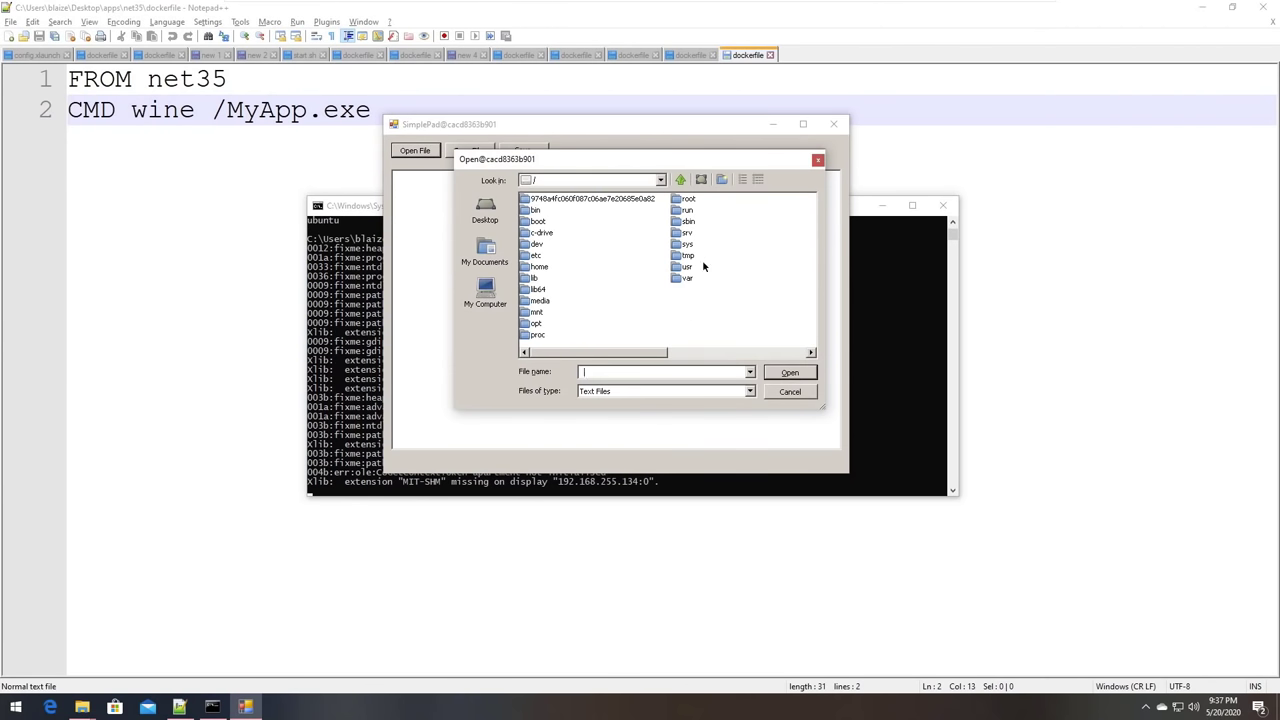
pyautogui.click(818, 160)
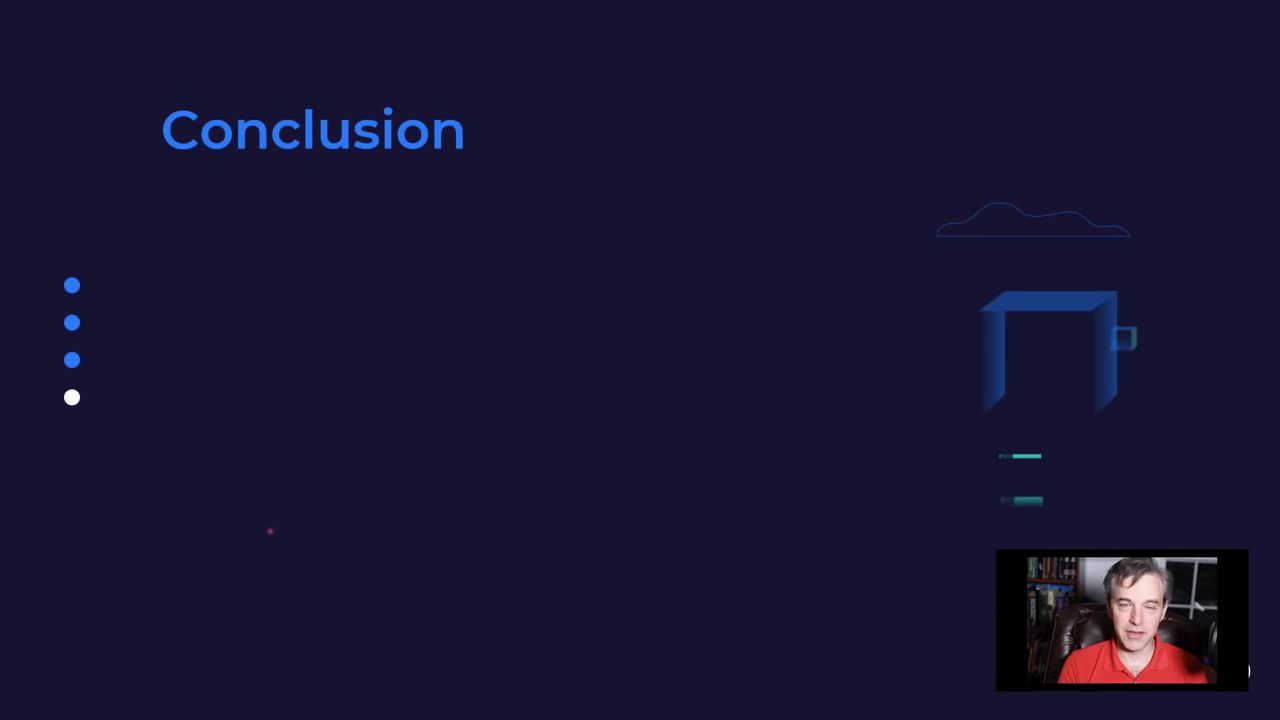
pyautogui.press('Right')
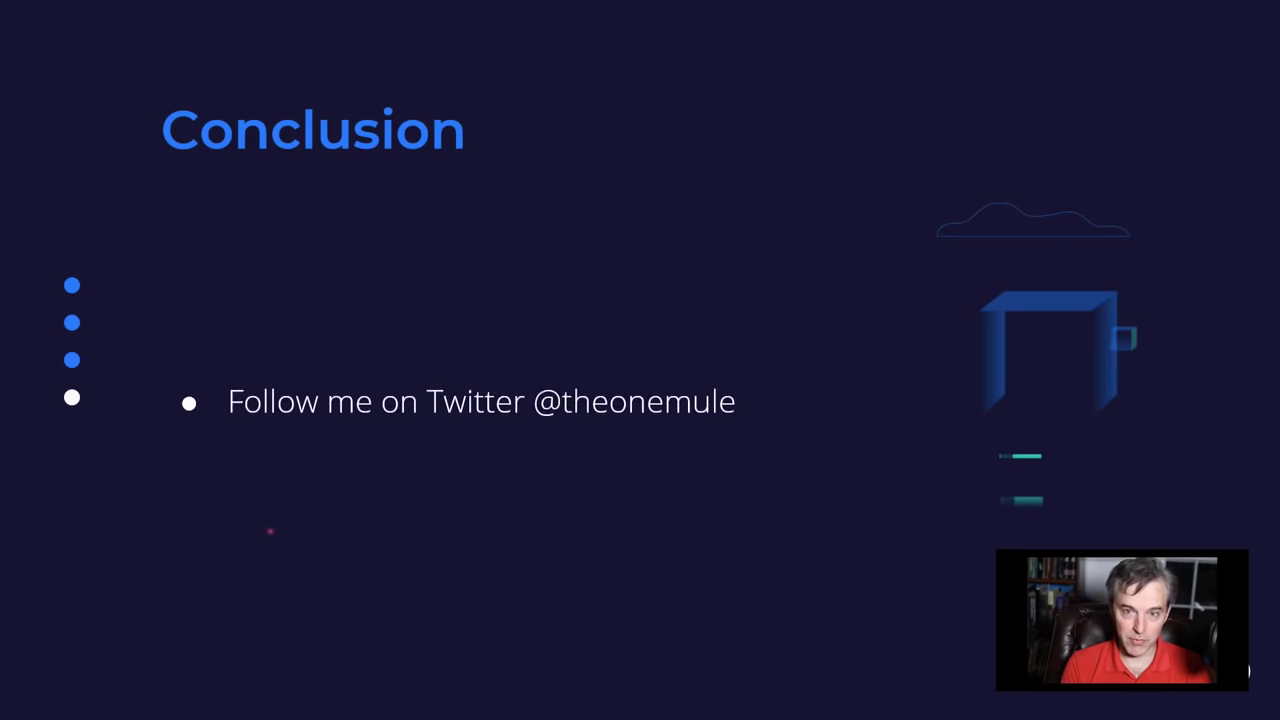